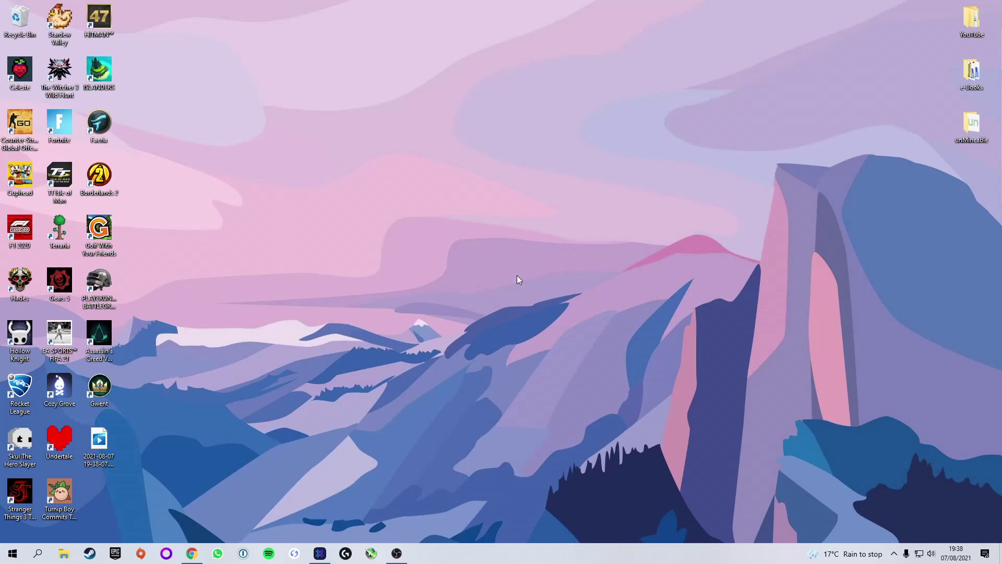
Look at the Exodus download page in Chrome and the Ravencoin wallet in the Exodus app.
click(194, 557)
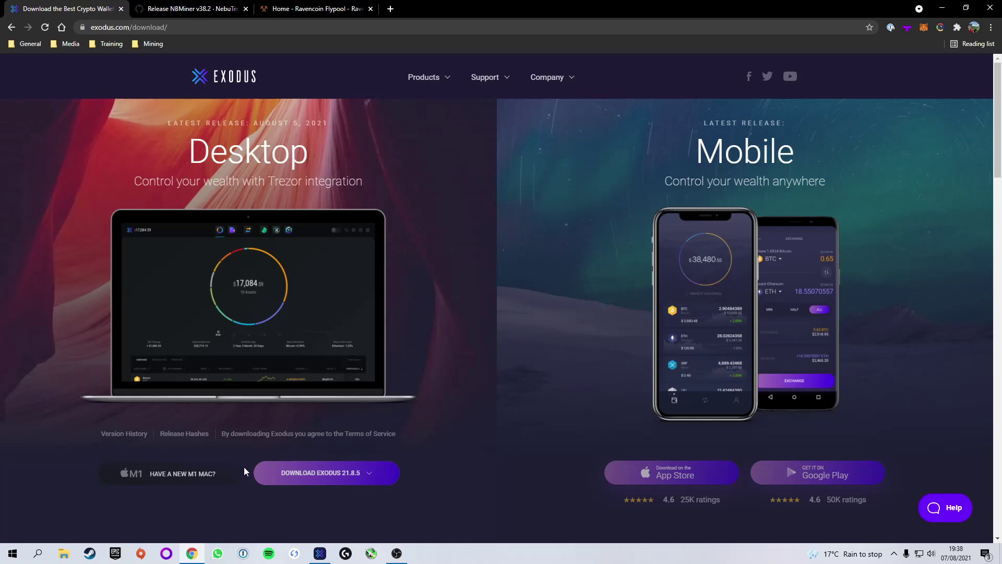
click(942, 8)
click(320, 555)
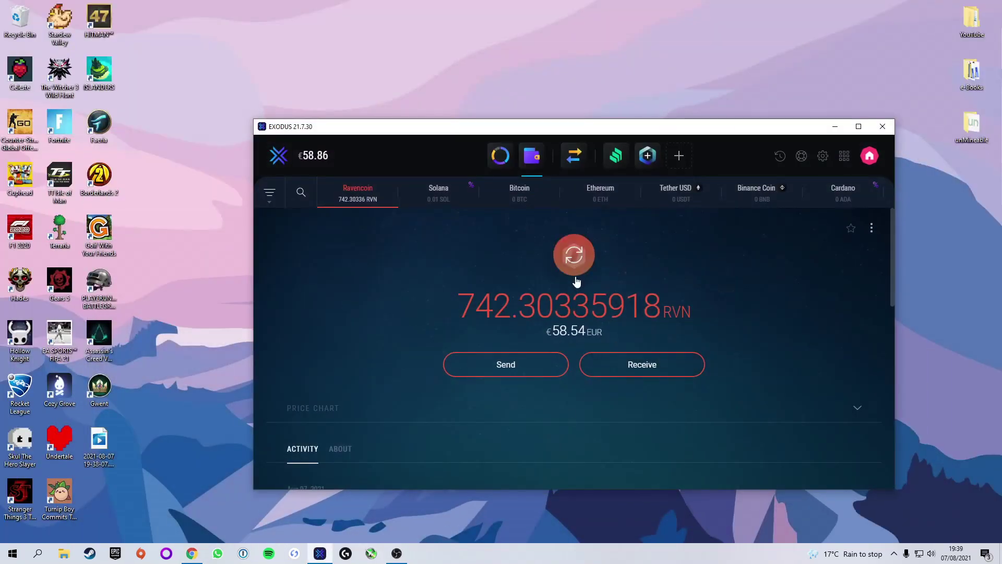
mouse_move(582, 269)
click(834, 126)
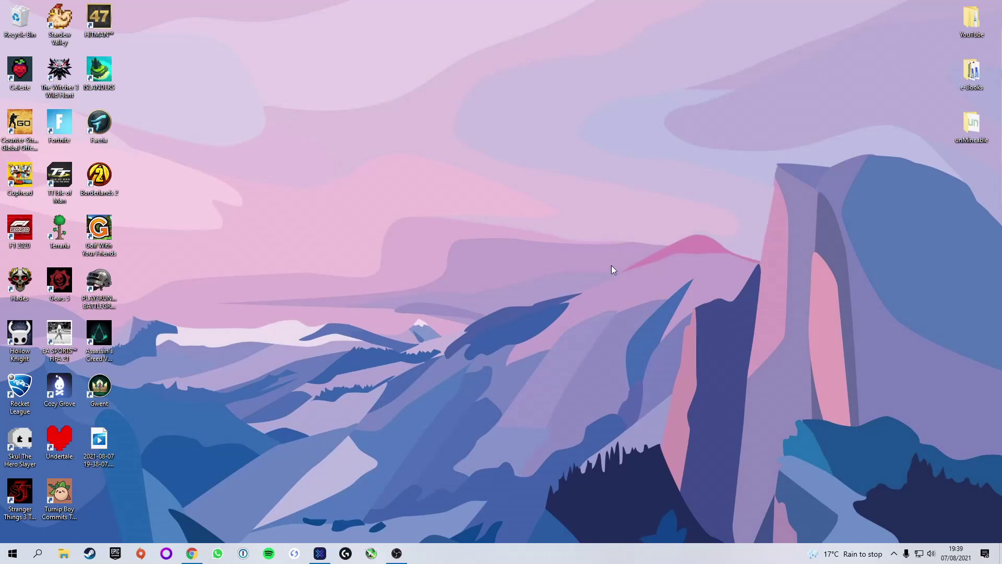
Create a new folder named NBMiner on the desktop.
right_click(965, 165)
mouse_move(932, 265)
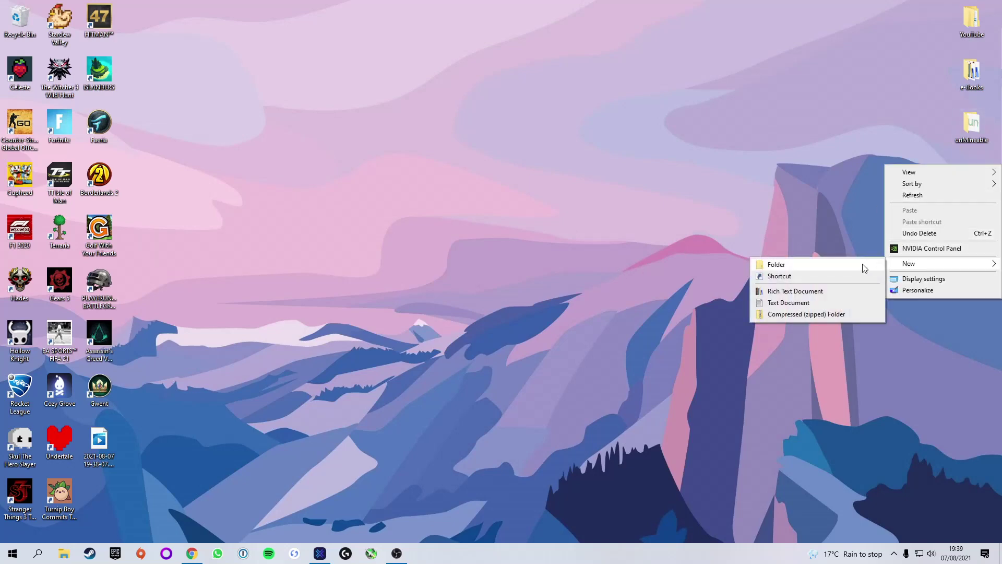
click(862, 265)
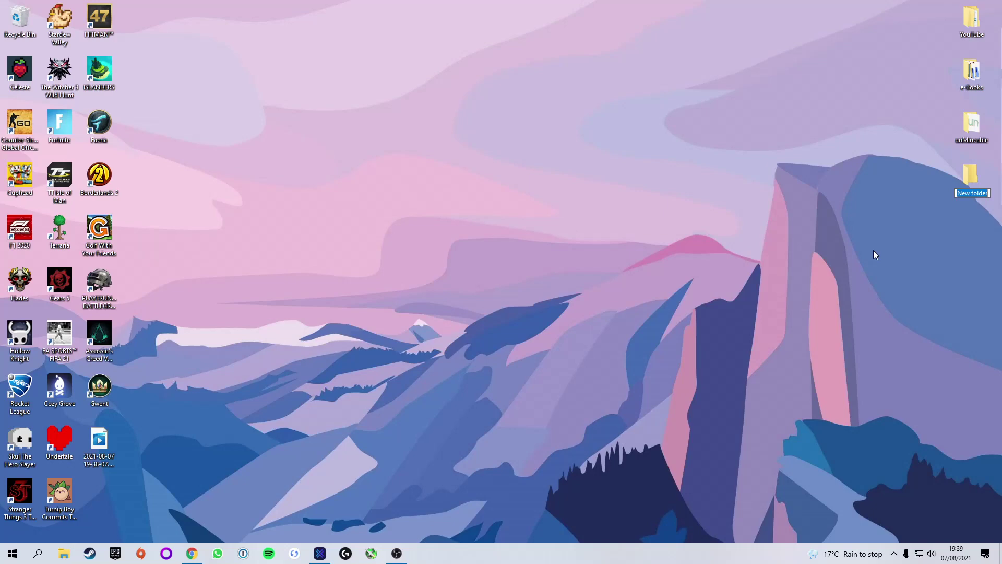
text(NBMiner)
key(Return)
click(877, 260)
Open the Microsoft Defender Antivirus exclusions list in the Windows virus & threat protection settings.
click(12, 555)
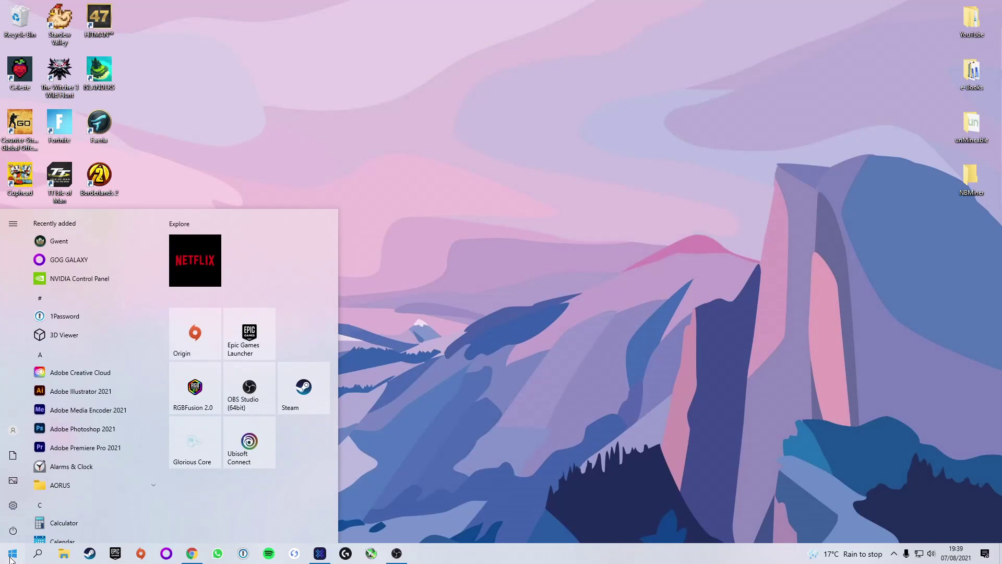
text(vir)
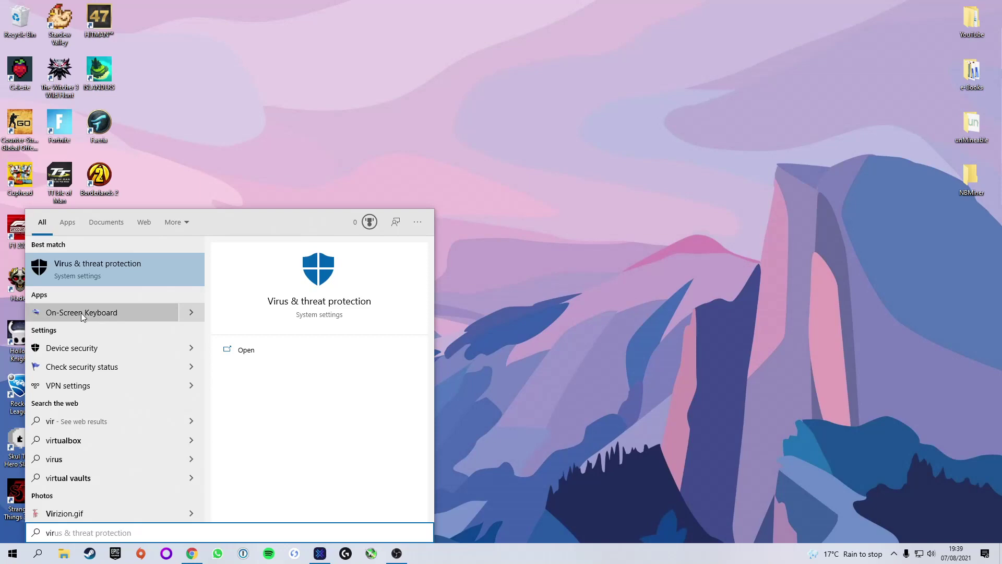
click(96, 261)
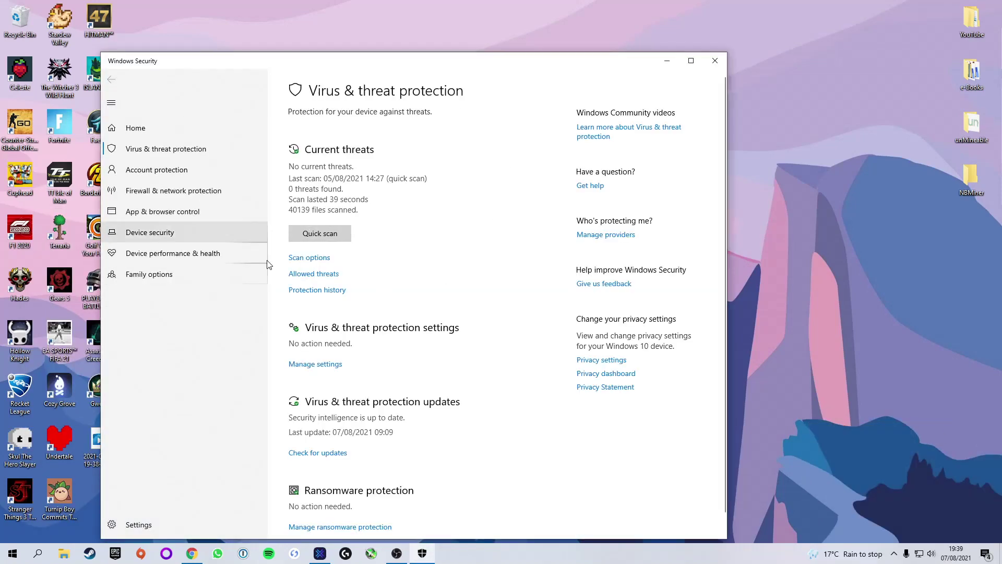
drag(238, 62, 343, 41)
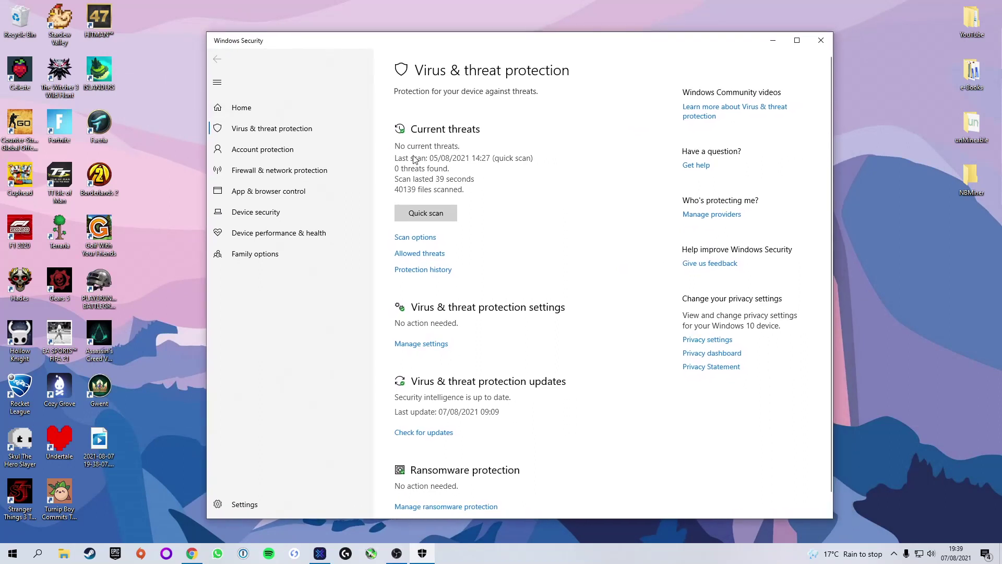
scroll(536, 356, down, 1)
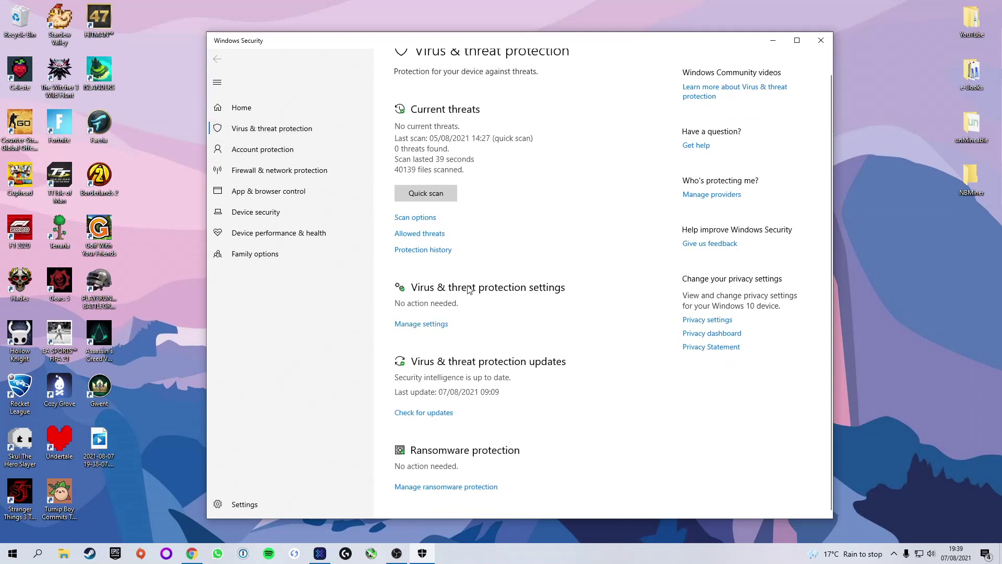
click(415, 324)
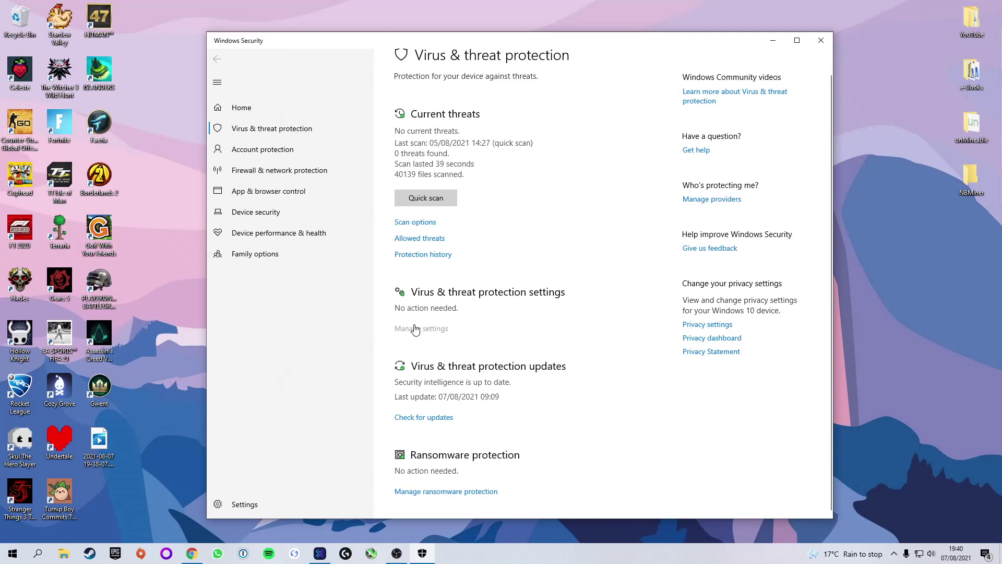
scroll(428, 340, down, 5)
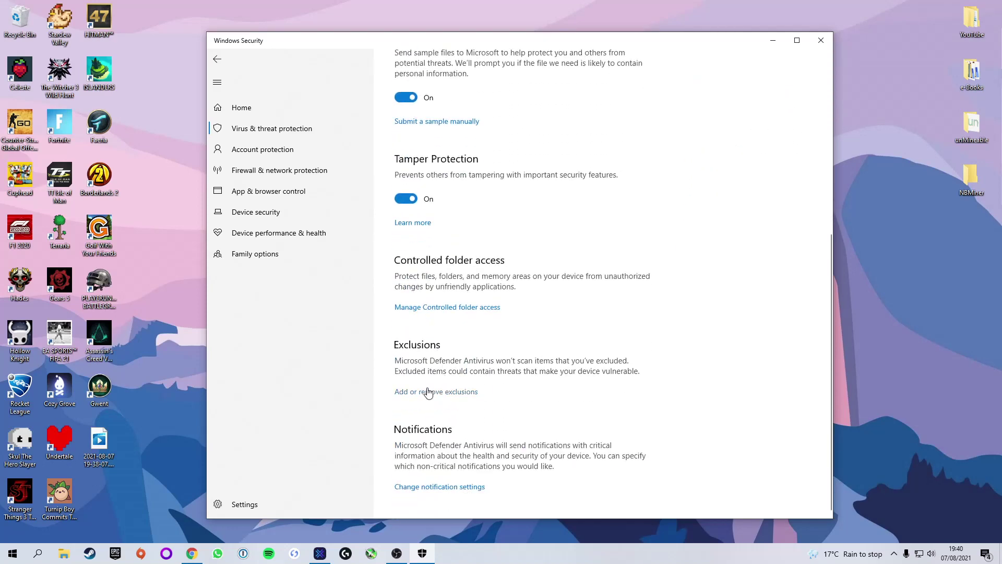
click(427, 396)
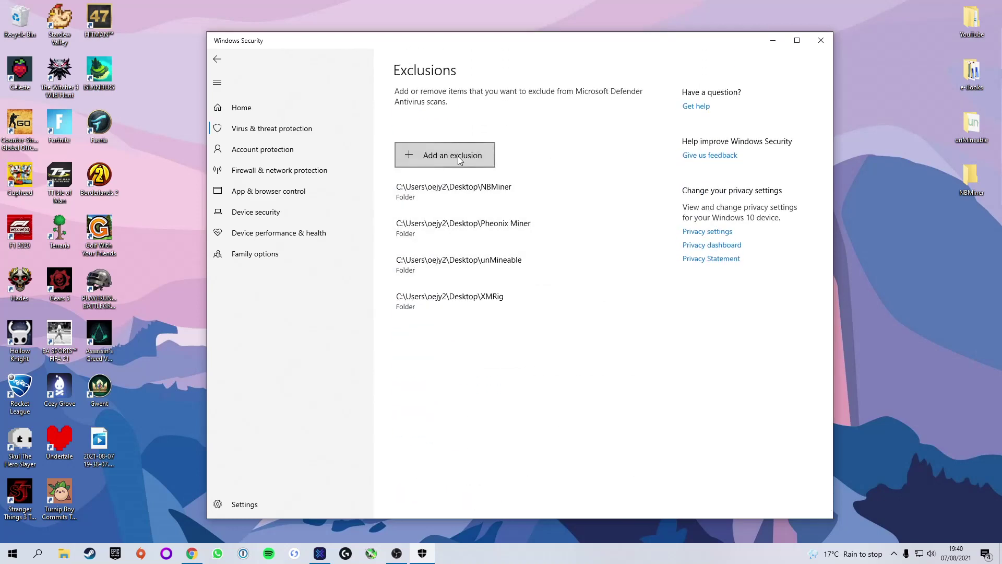
Remove the existing NBMiner, Pheonix Miner and XMRig folder exclusions, keeping the unMineable one.
click(599, 188)
click(596, 217)
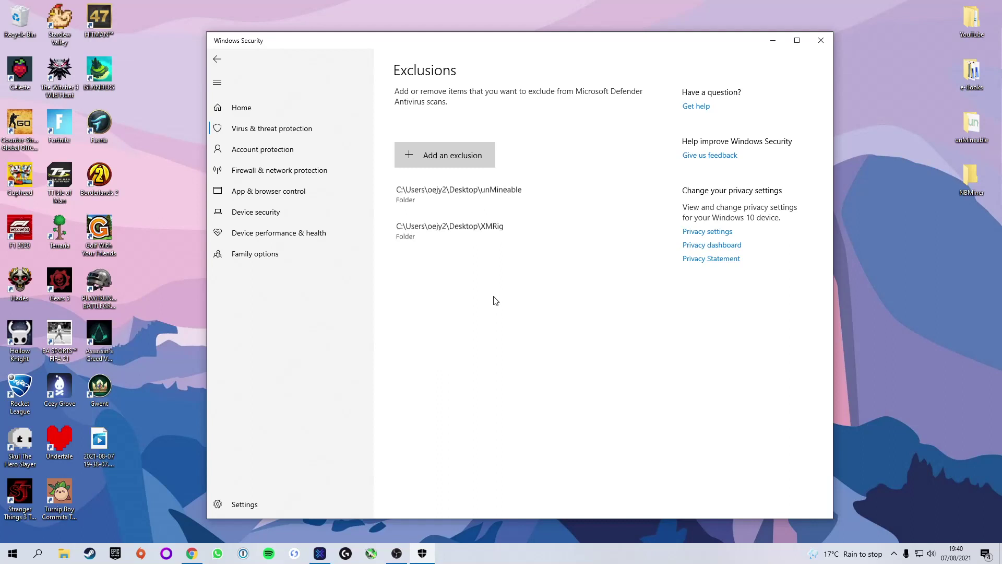
click(611, 187)
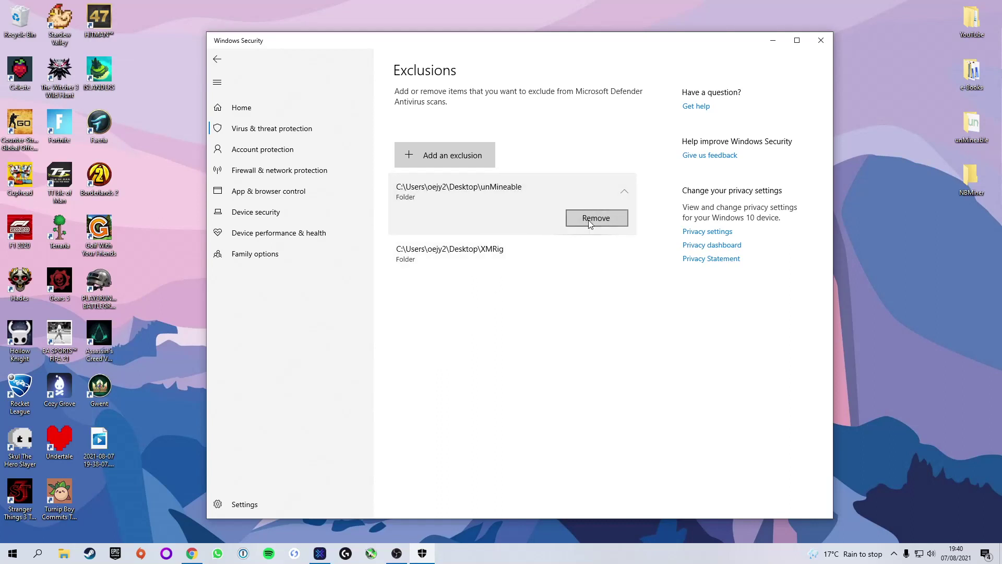
click(622, 254)
click(603, 262)
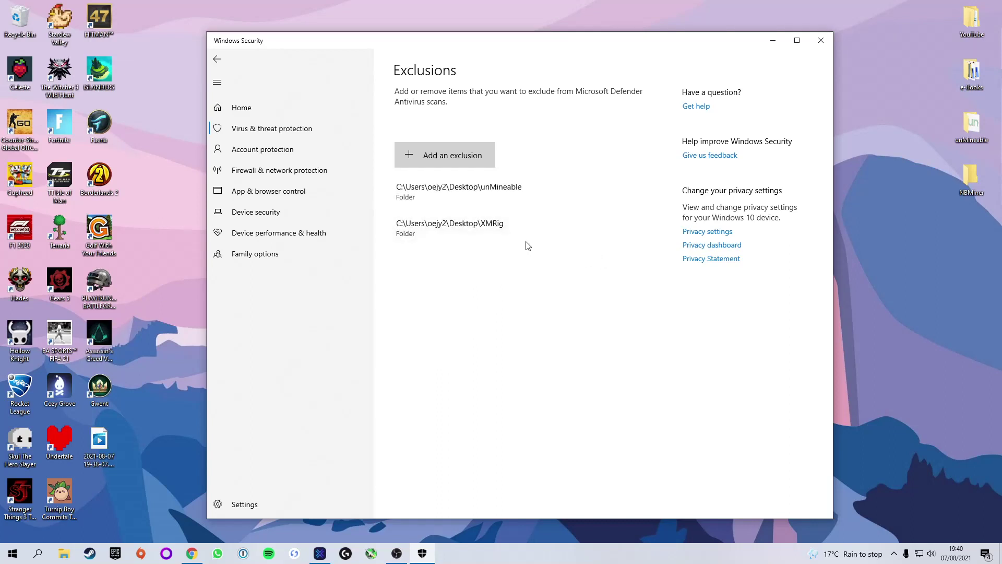
Add the desktop's NBMiner folder as a folder exclusion and close Windows Security.
click(445, 154)
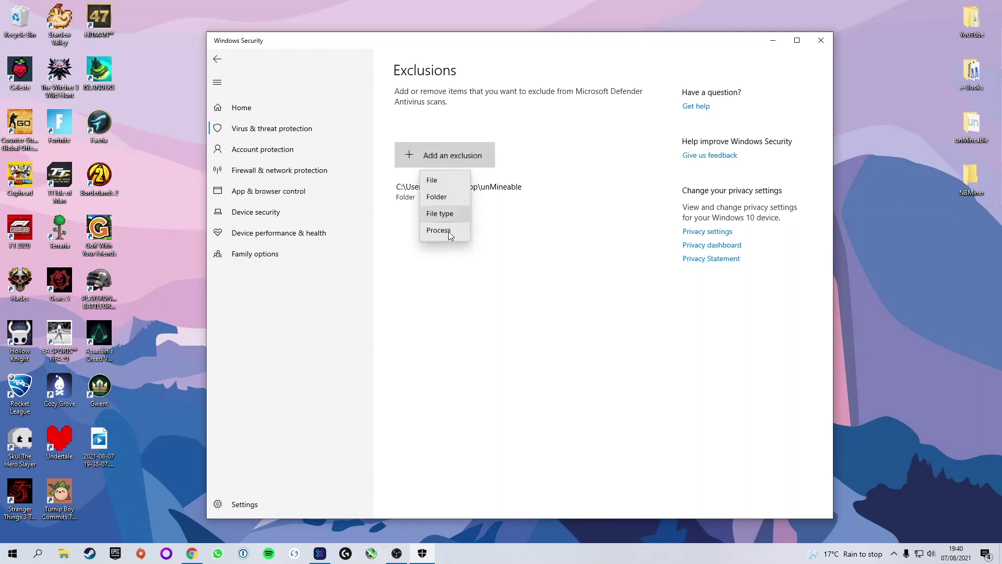
click(436, 199)
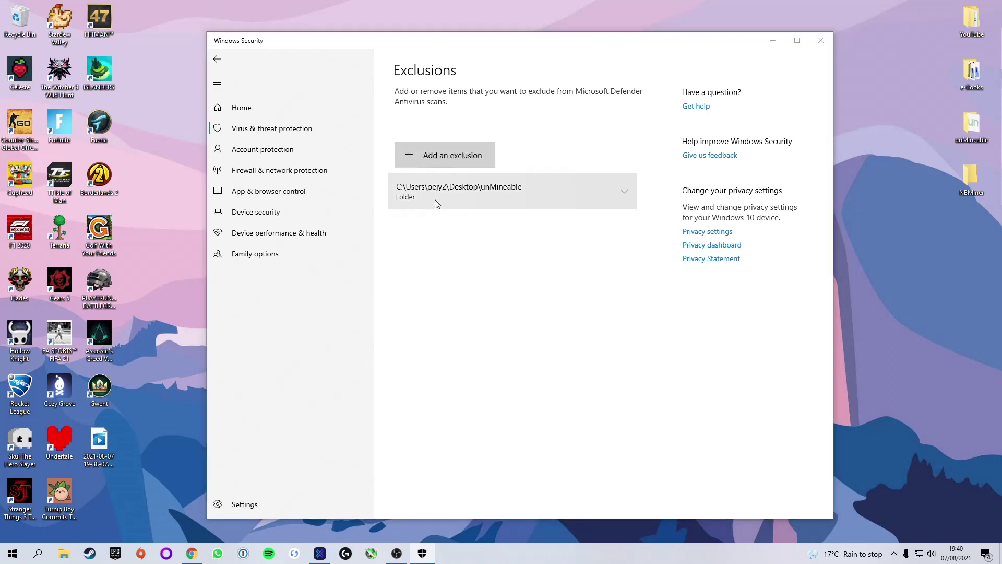
click(385, 124)
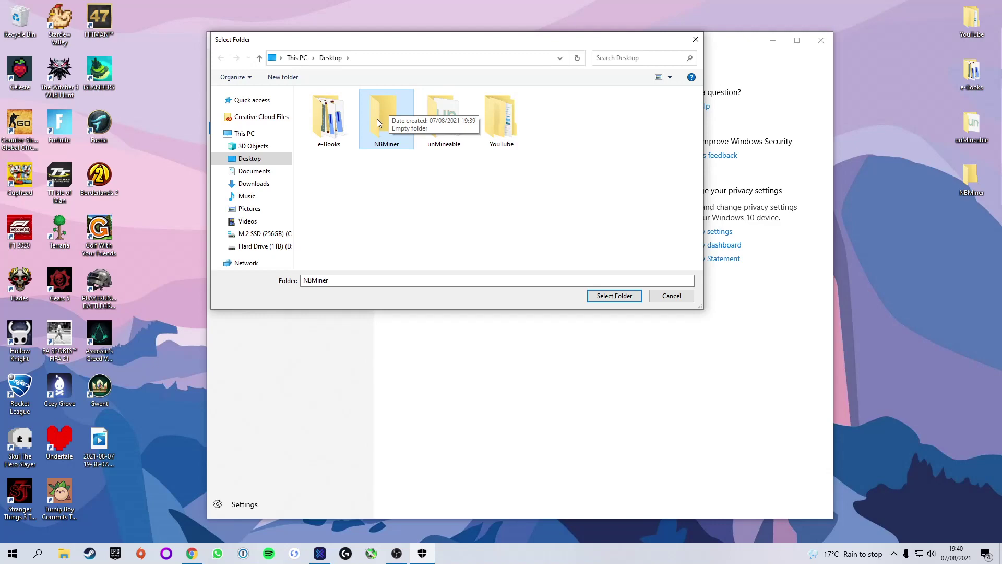
click(614, 296)
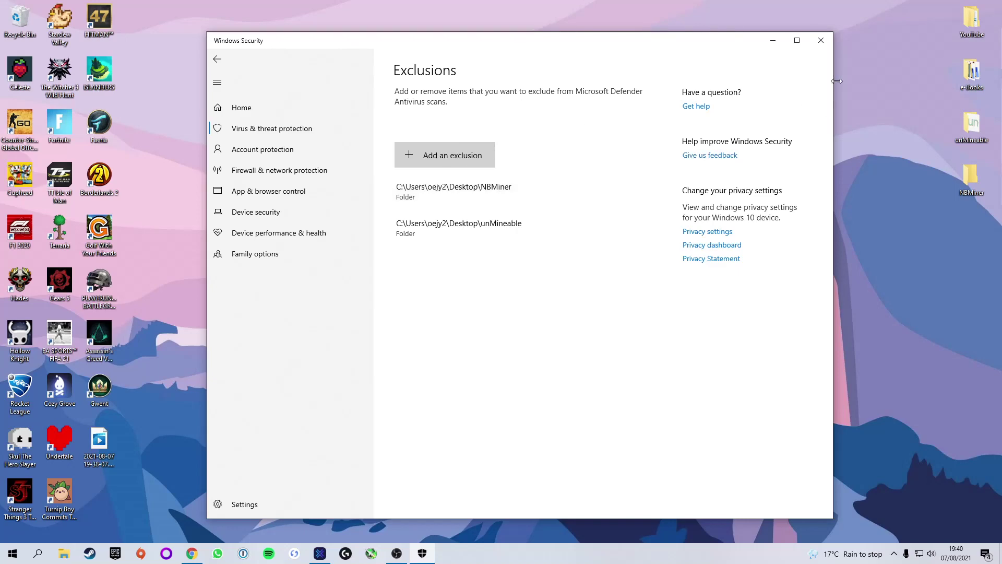
click(821, 41)
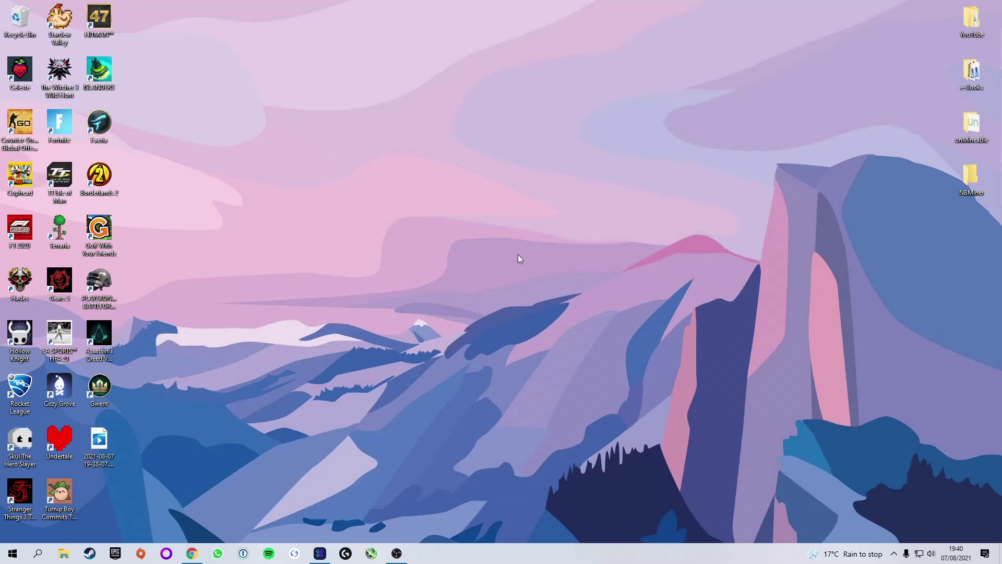
Switch to Chrome and try to download NBMiner_38.2_Win.zip from the NBMiner v38.2 GitHub release, keeping the blocked file.
click(192, 553)
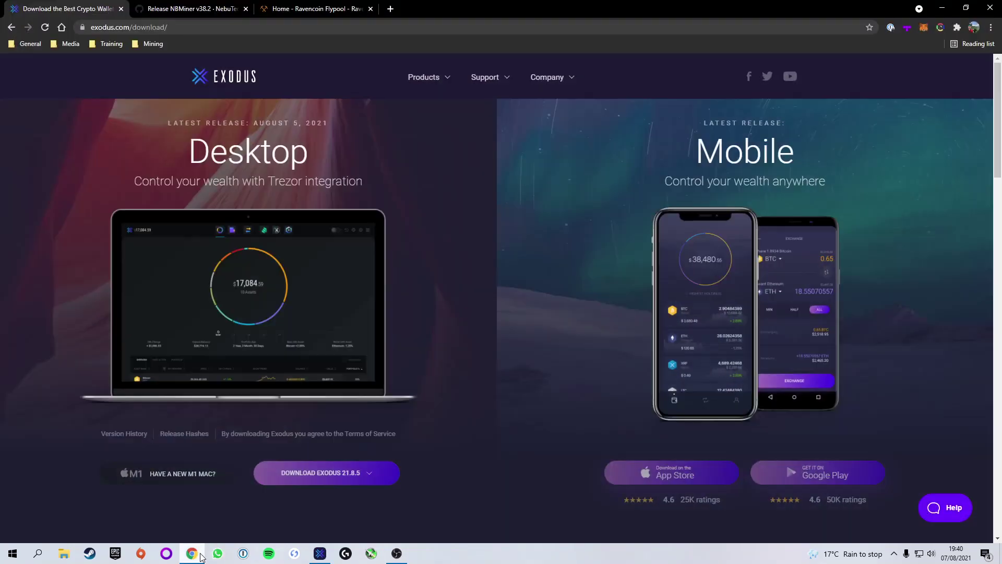
click(186, 9)
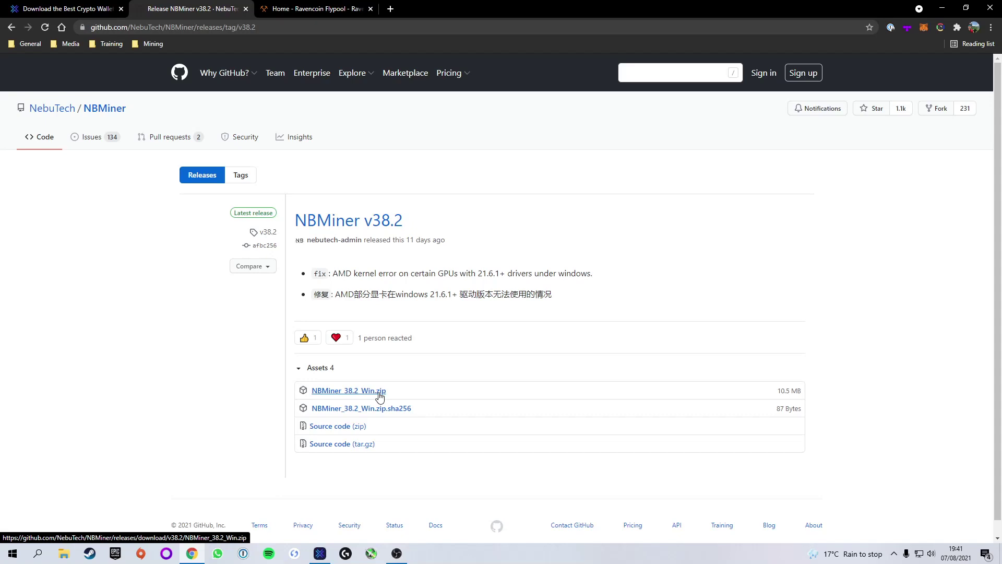
click(370, 395)
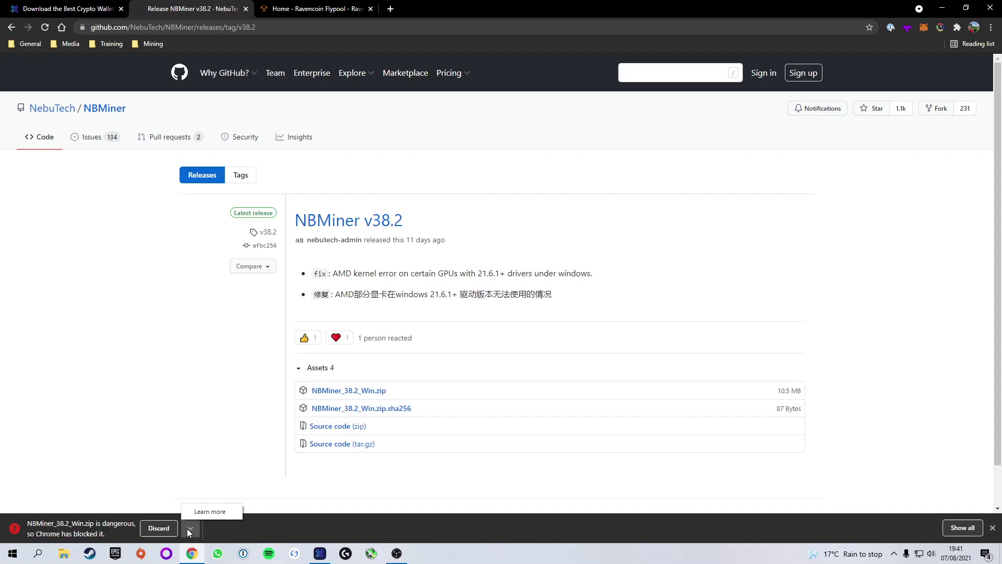
click(954, 529)
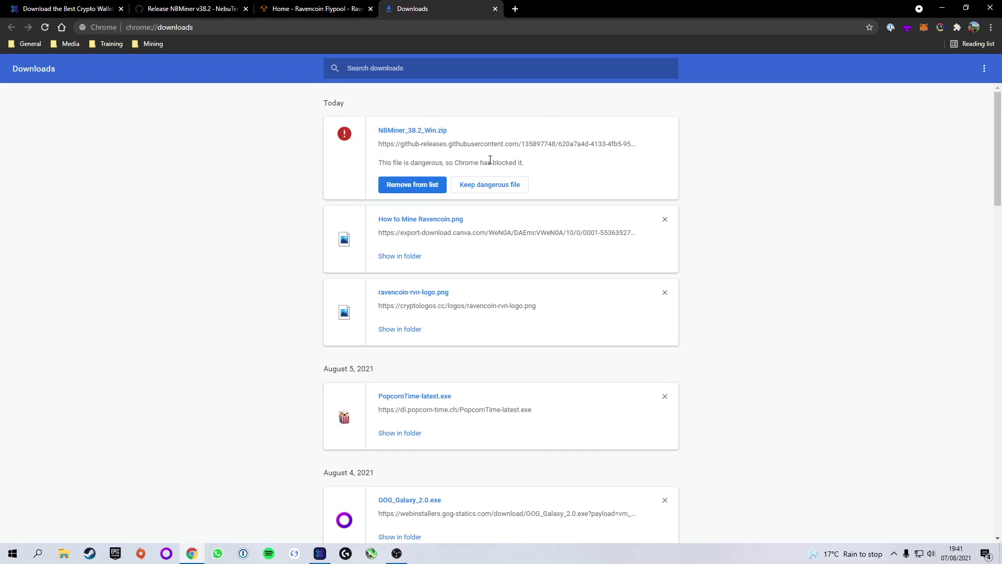
click(495, 186)
click(546, 107)
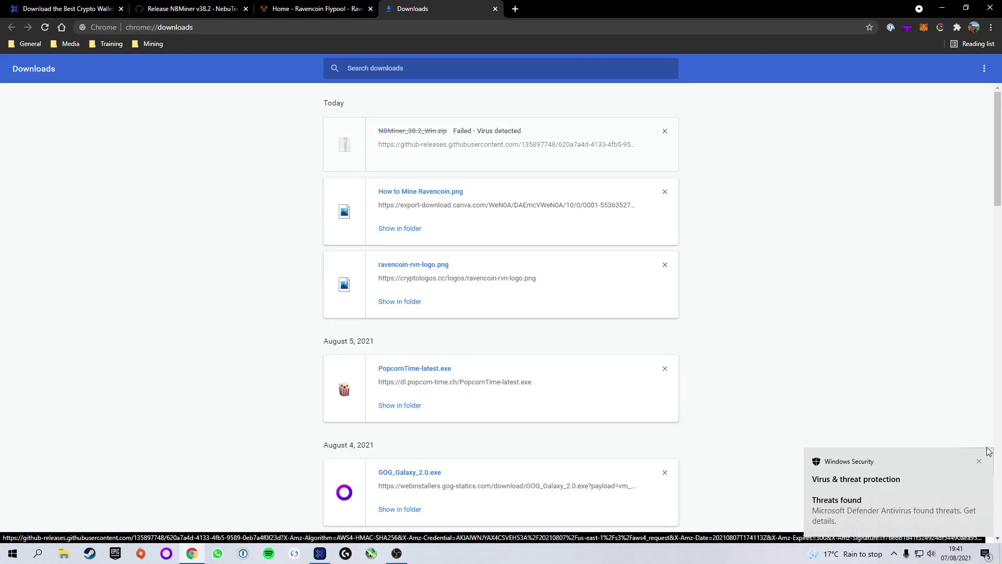
click(979, 460)
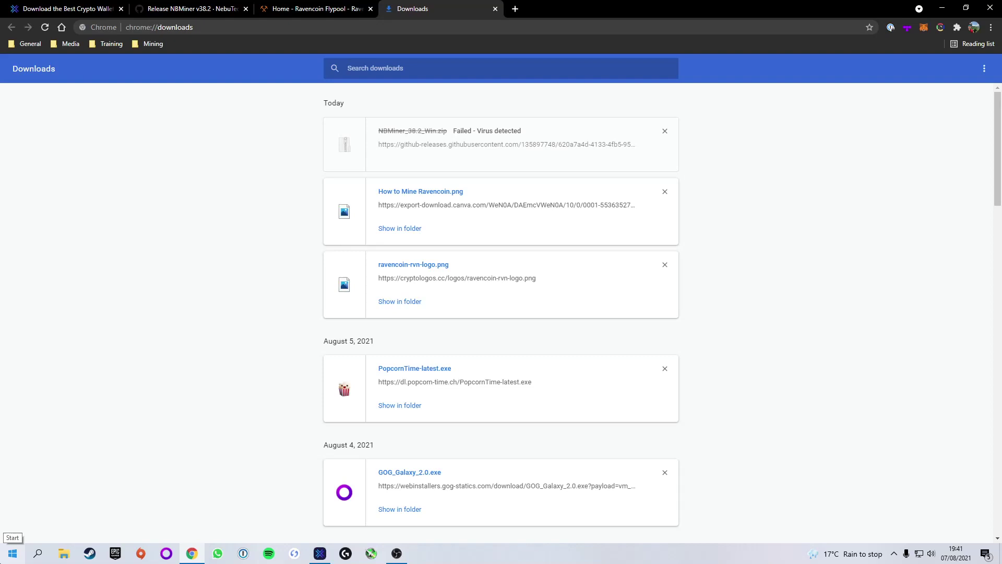
Turn off virus protection in the Windows virus & threat protection settings.
click(13, 552)
text(vir)
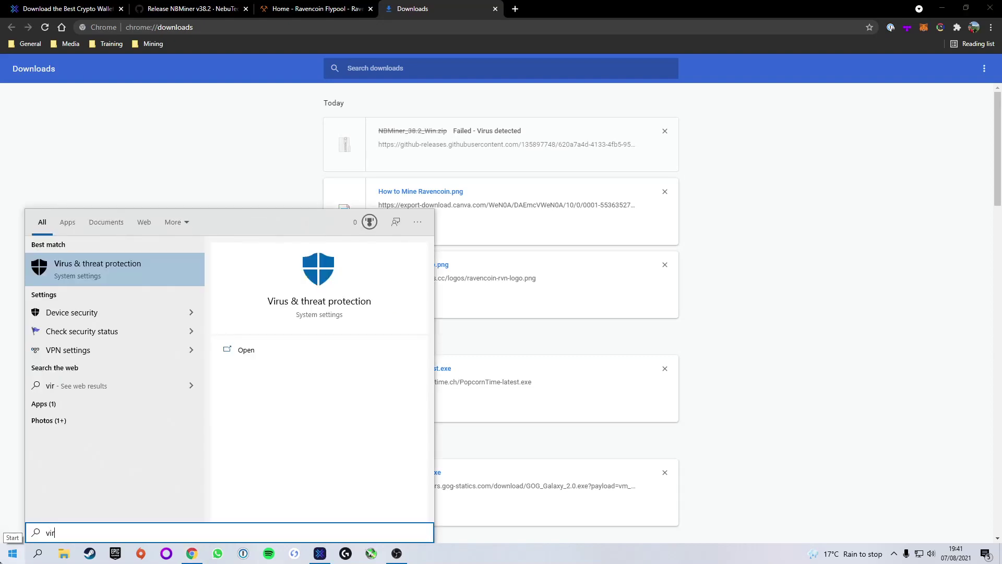
key(Return)
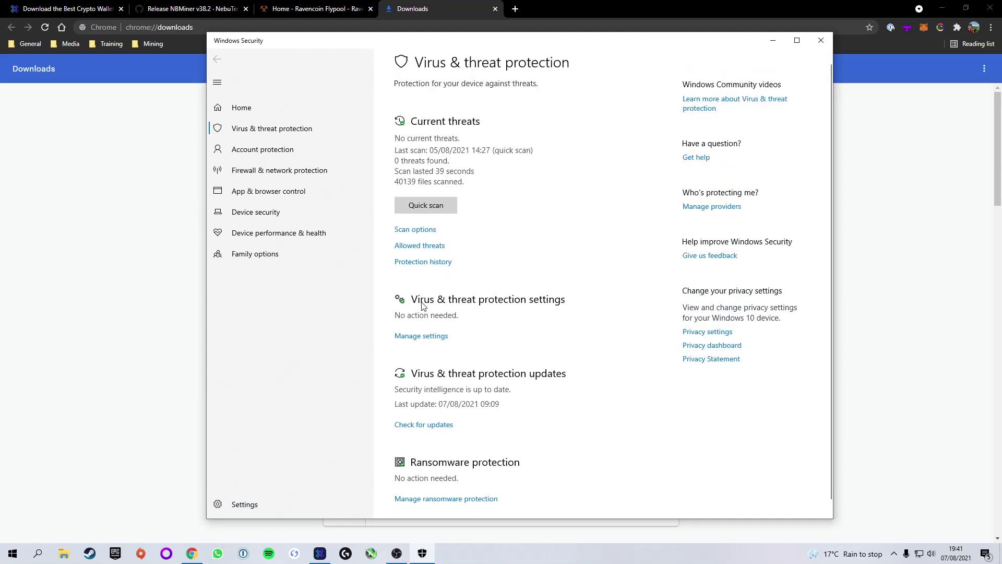
click(432, 336)
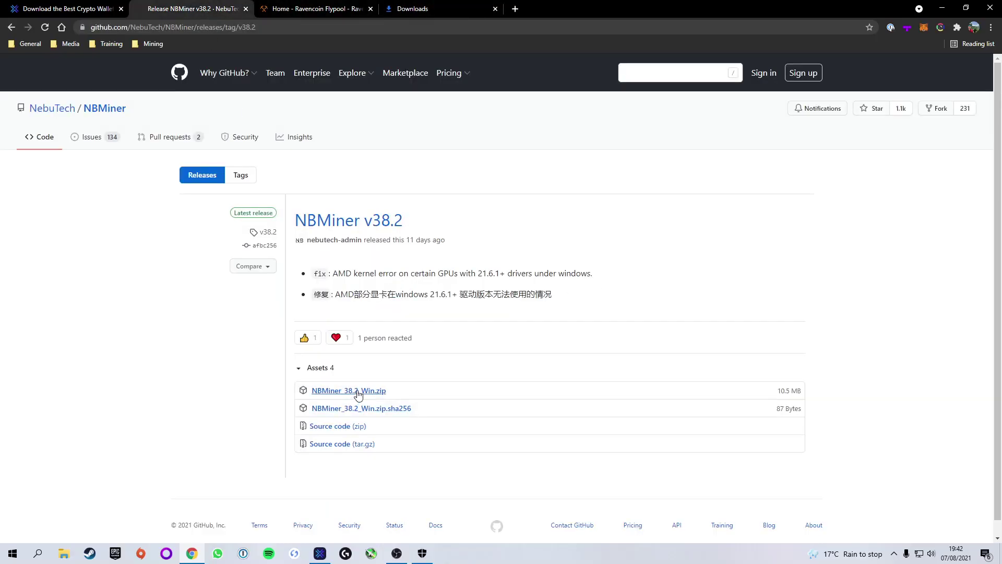
Download NBMiner_38.2_Win.zip again from the GitHub release page and keep the dangerous file.
click(357, 391)
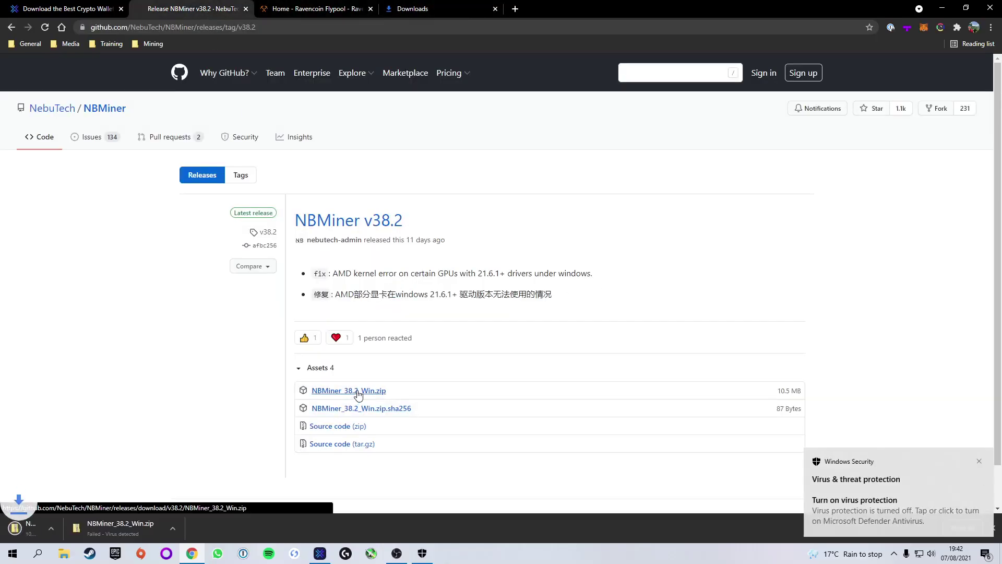
click(382, 9)
click(478, 186)
click(547, 113)
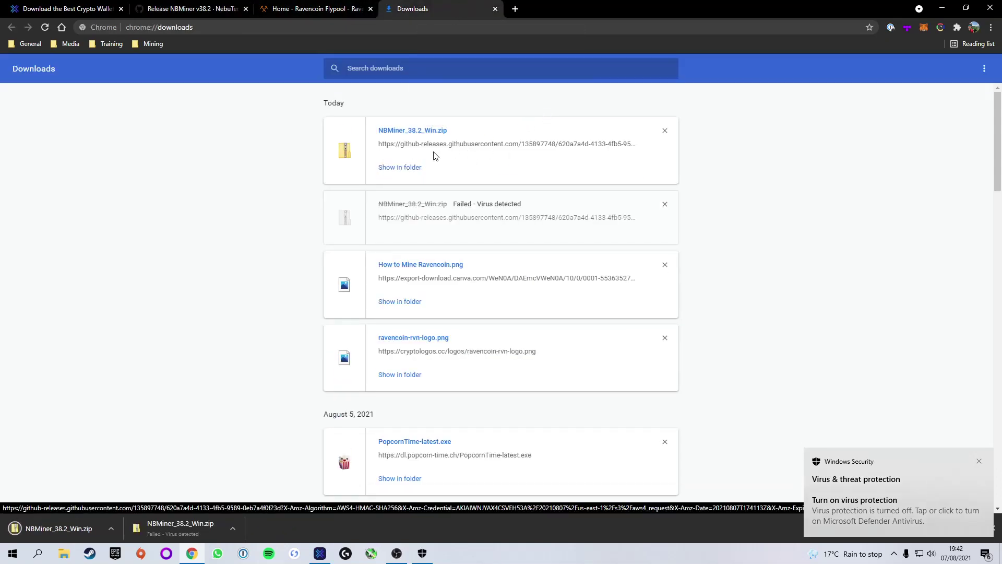
click(992, 528)
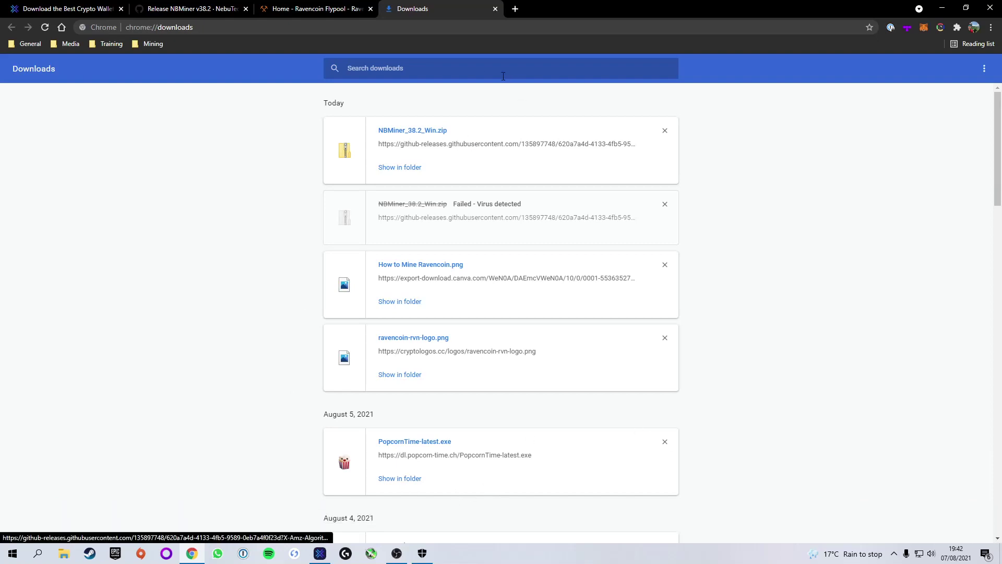
Minimize Chrome, find NBMiner_38.2_Win.zip in the Downloads folder with File Explorer and start extracting it.
click(941, 9)
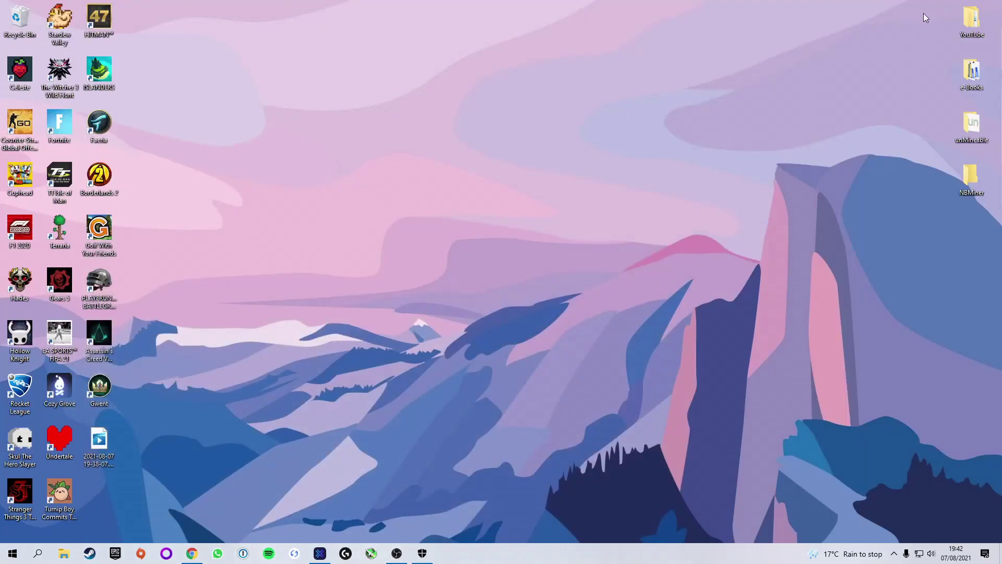
click(64, 555)
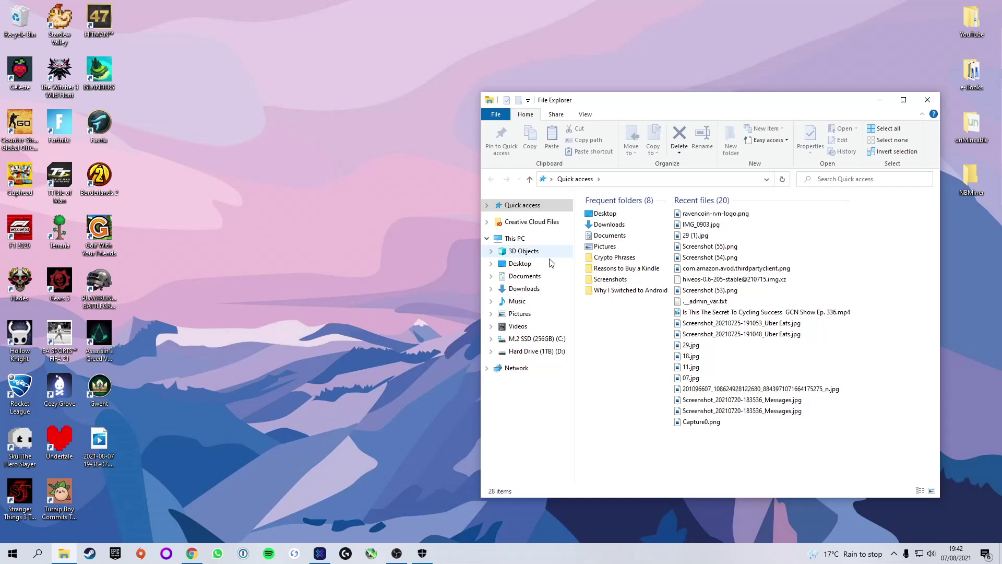
click(530, 289)
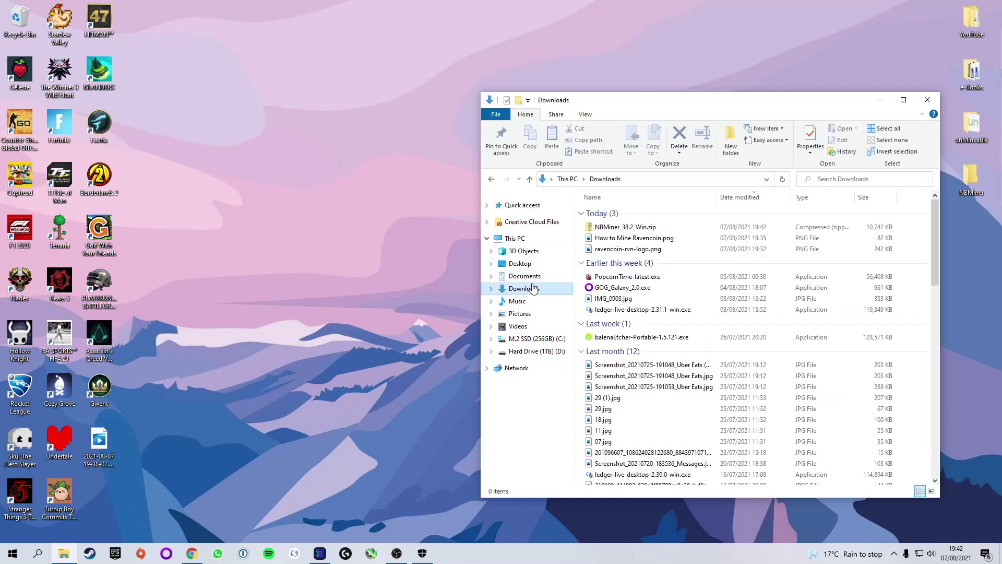
click(618, 230)
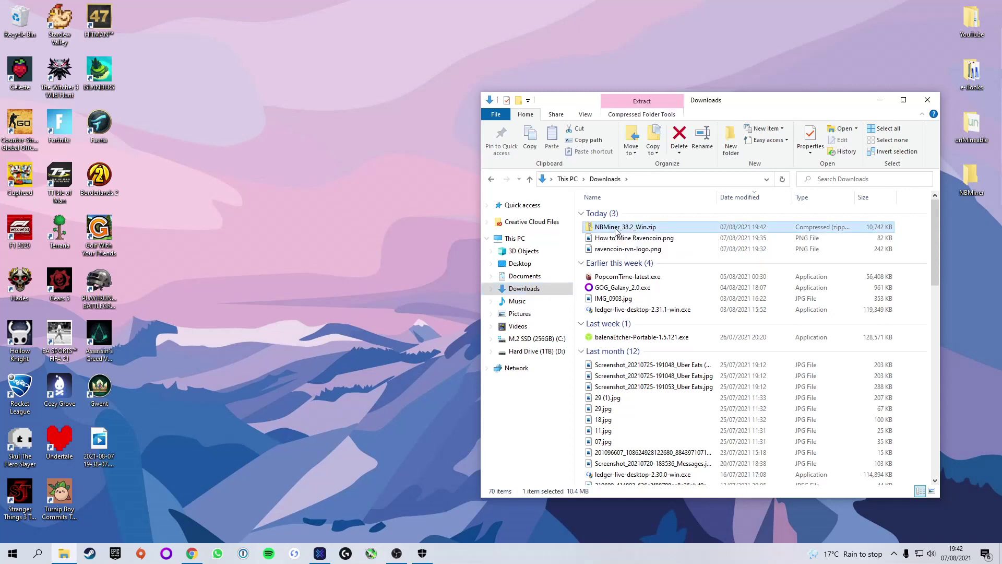
right_click(617, 231)
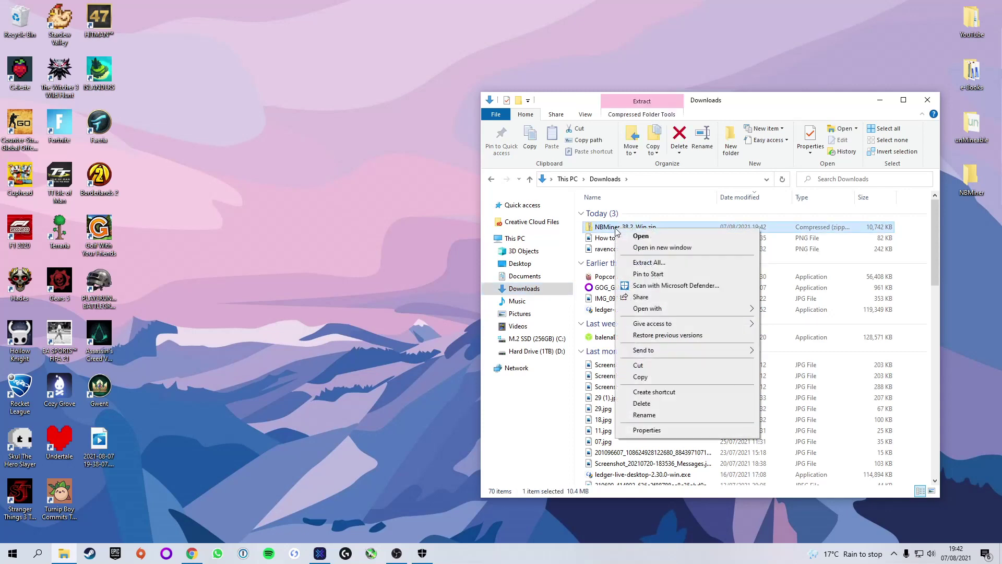
click(646, 262)
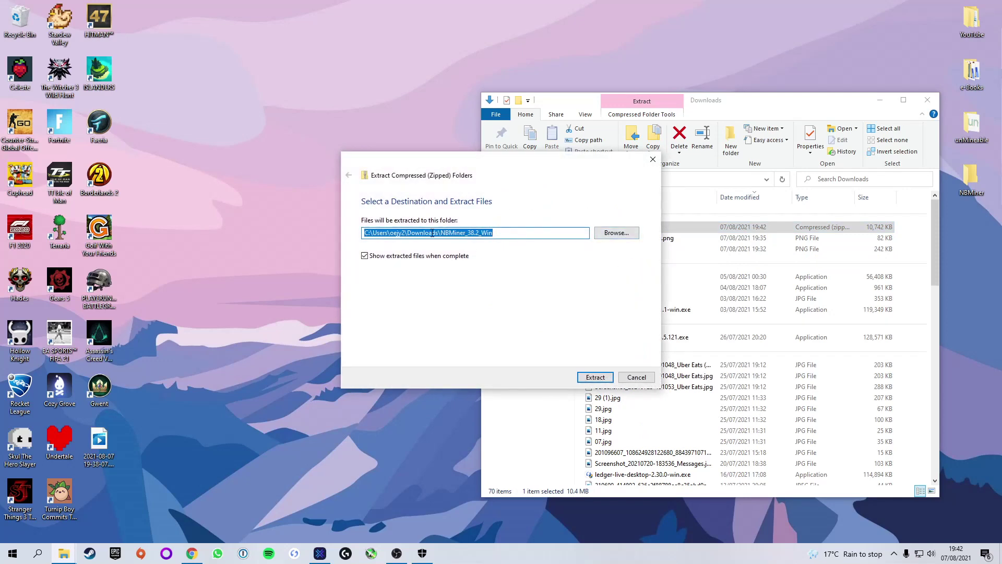
Extract the archive into the desktop's NBMiner folder and close both File Explorer windows.
click(613, 233)
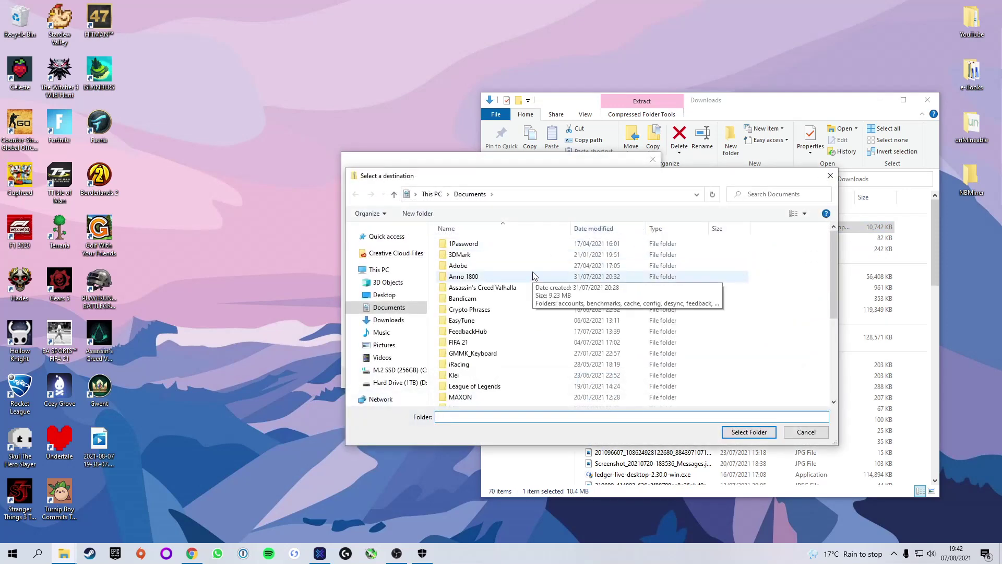
click(385, 294)
click(512, 255)
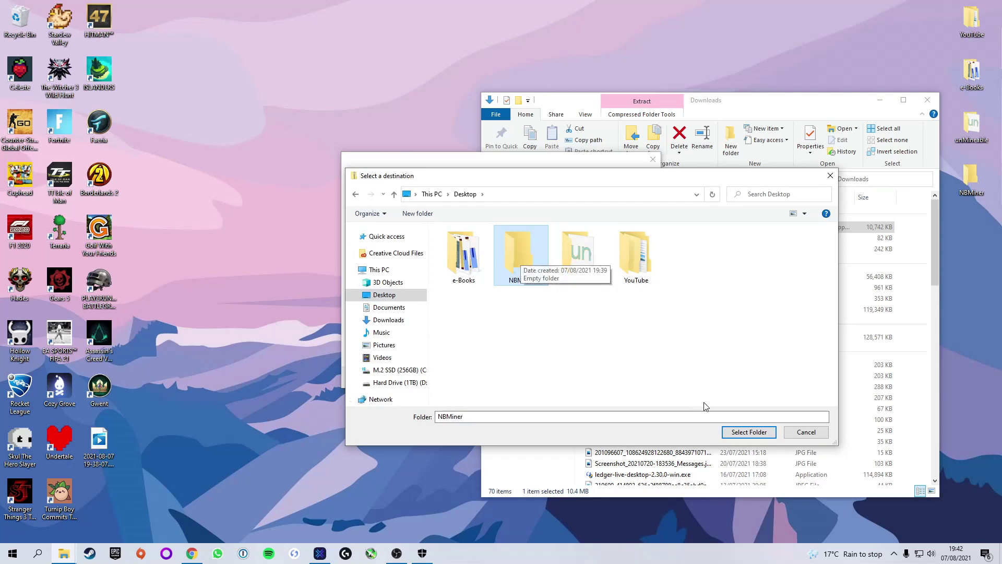
click(738, 431)
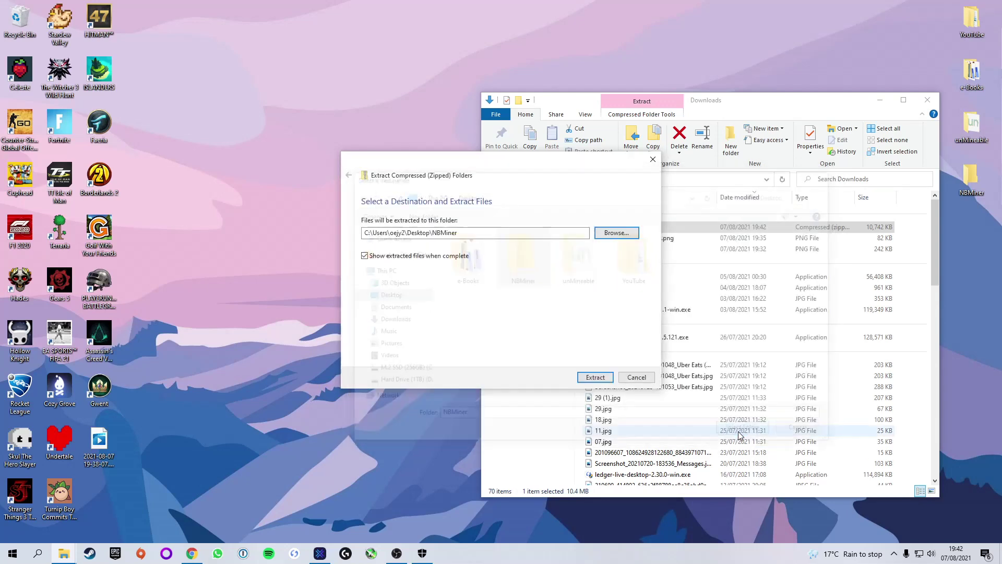
click(594, 377)
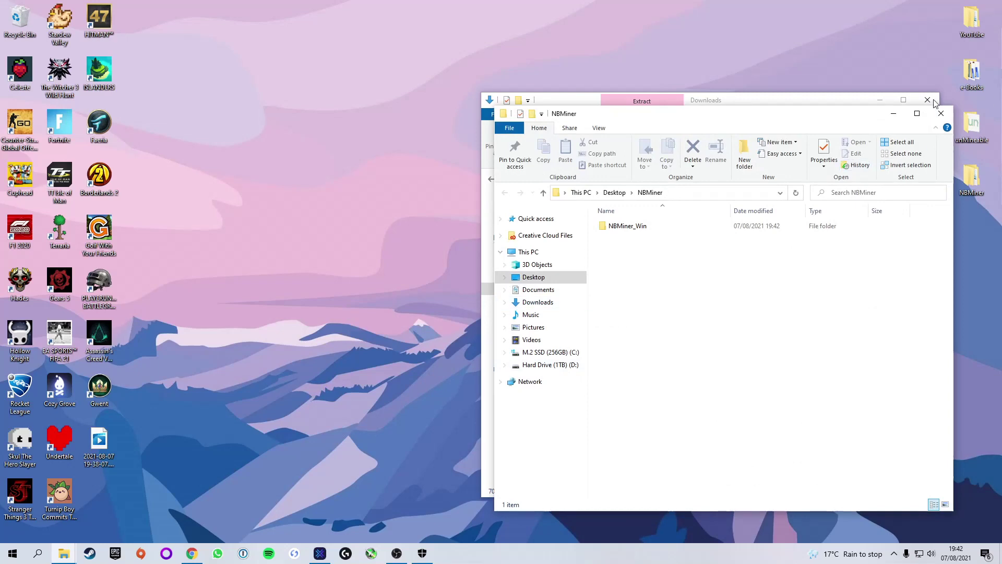
click(940, 114)
click(924, 100)
Switch to Windows Security, turn real-time protection back on and close the window.
click(977, 178)
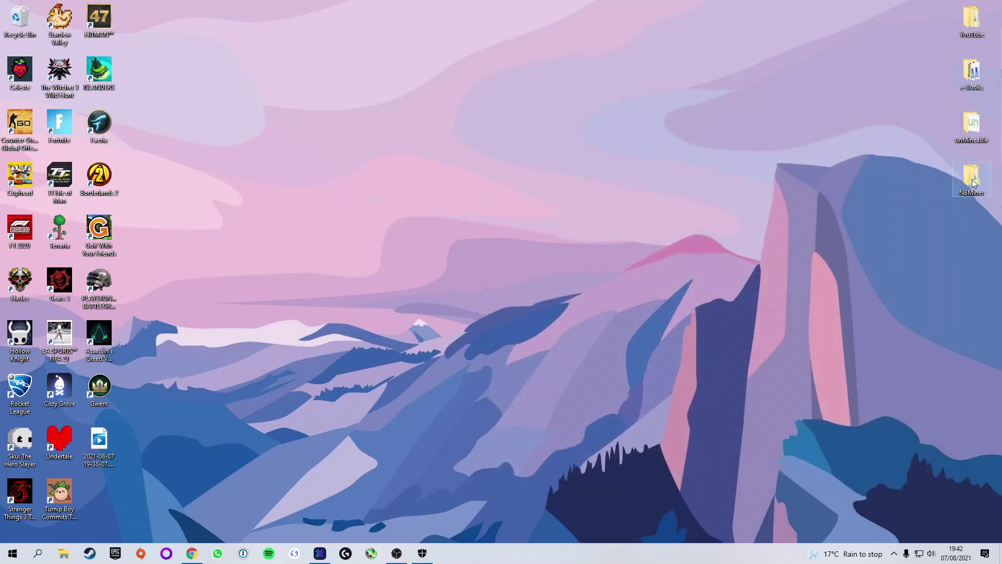
click(887, 260)
click(422, 553)
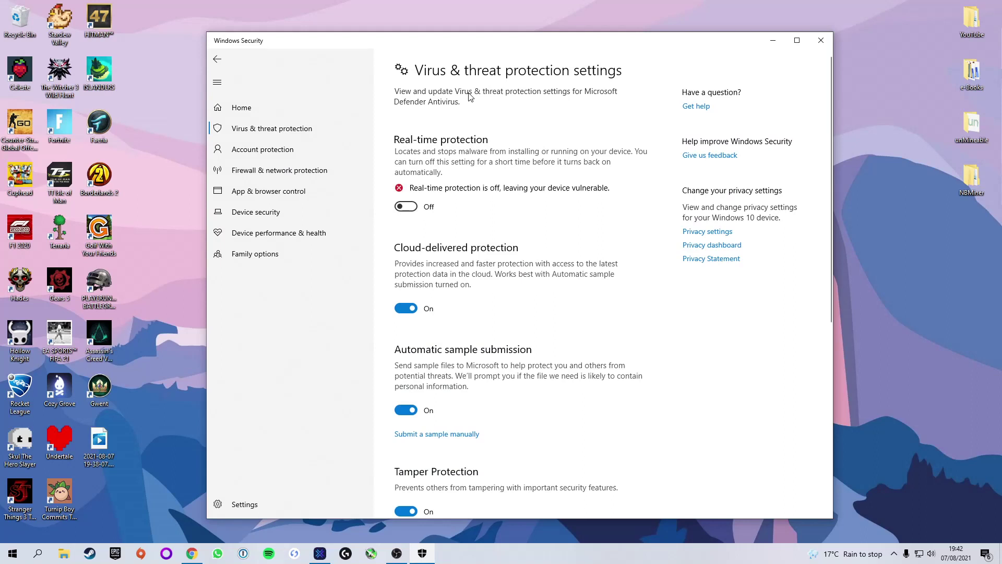
click(425, 203)
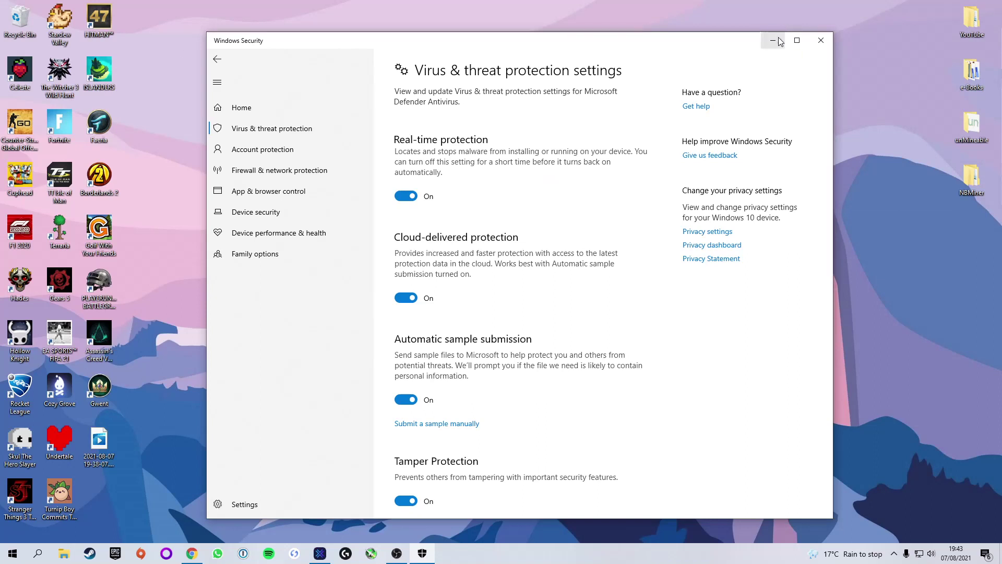
click(820, 42)
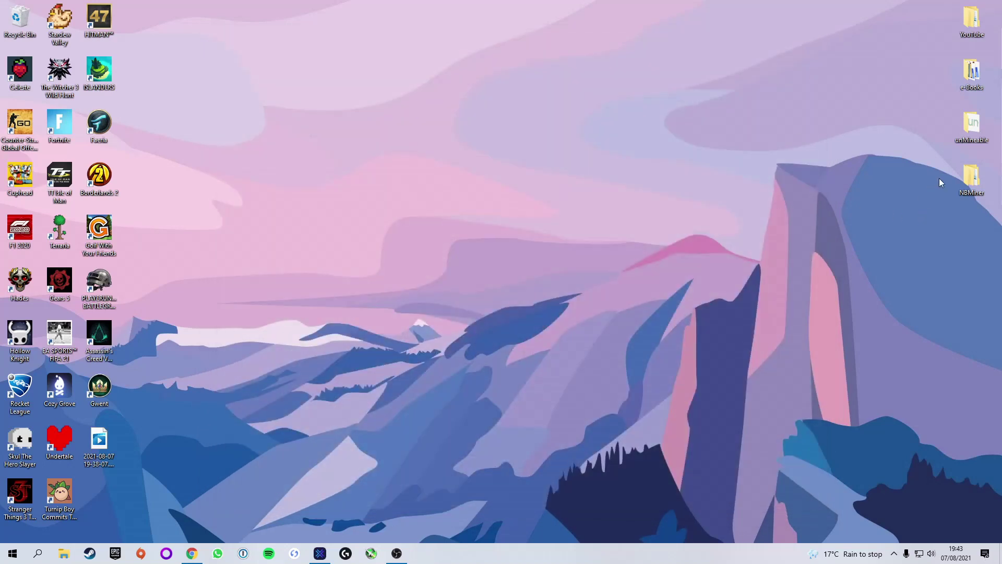
Open the NBMiner_Win subfolder inside the desktop's NBMiner folder.
double_click(967, 180)
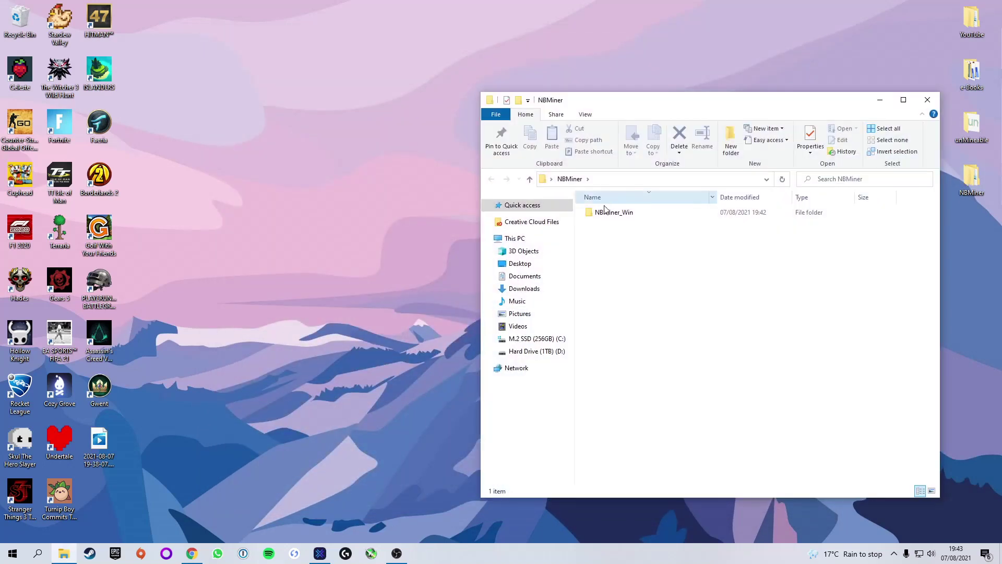
drag(600, 72, 455, 72)
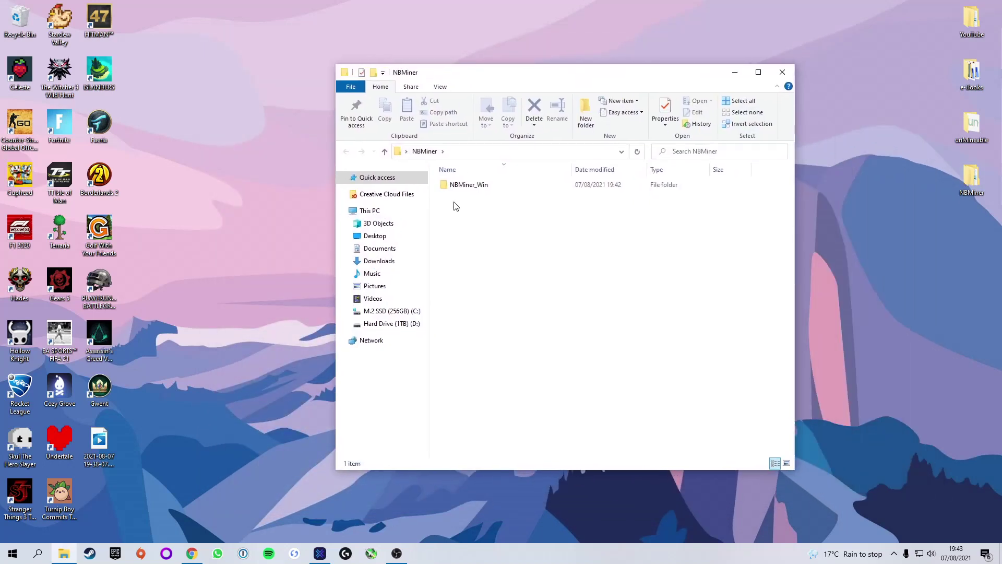
double_click(488, 188)
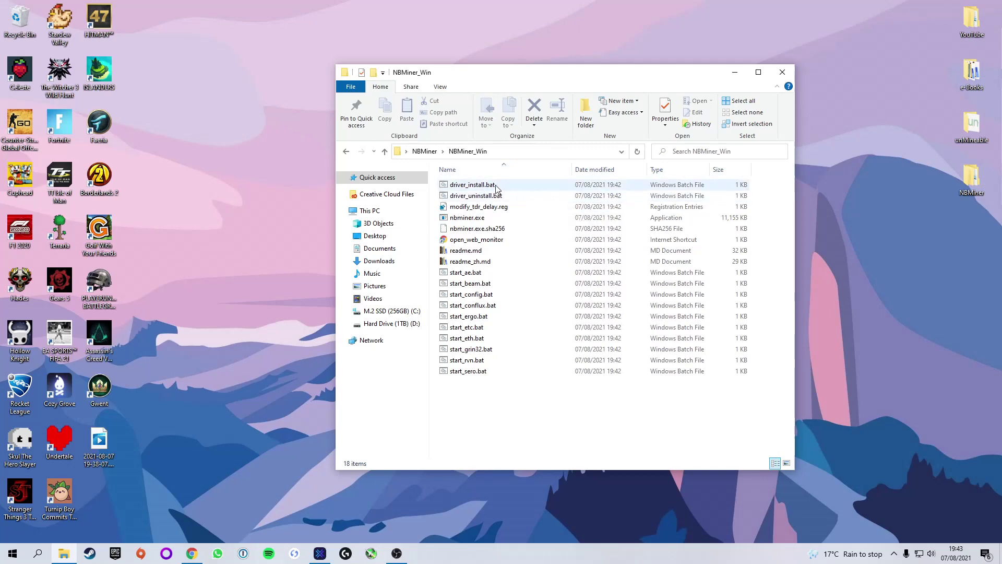
Look over the program files and the coin-specific start batch files in NBMiner_Win, including start_rvn.bat.
drag(499, 264, 568, 181)
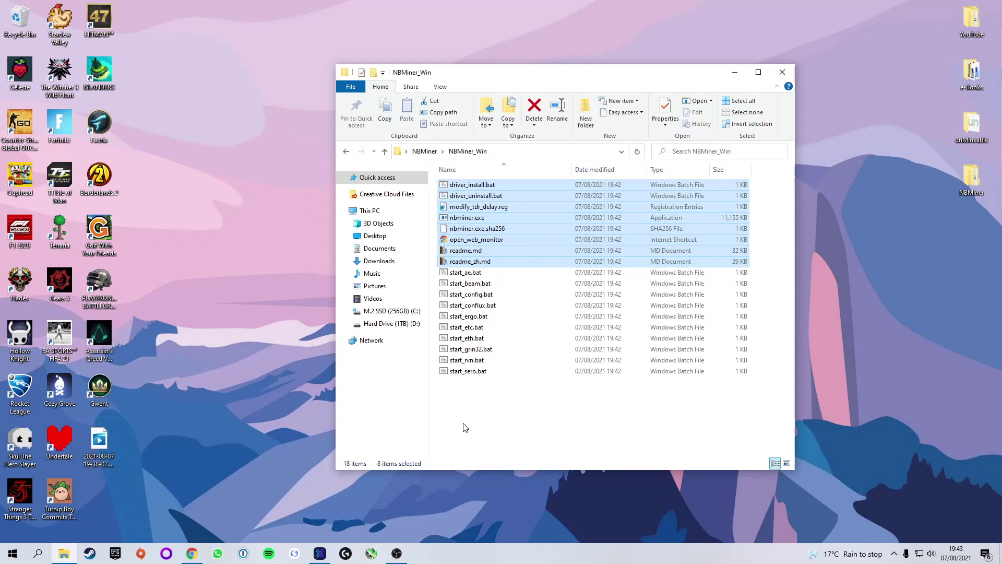
drag(469, 407, 472, 274)
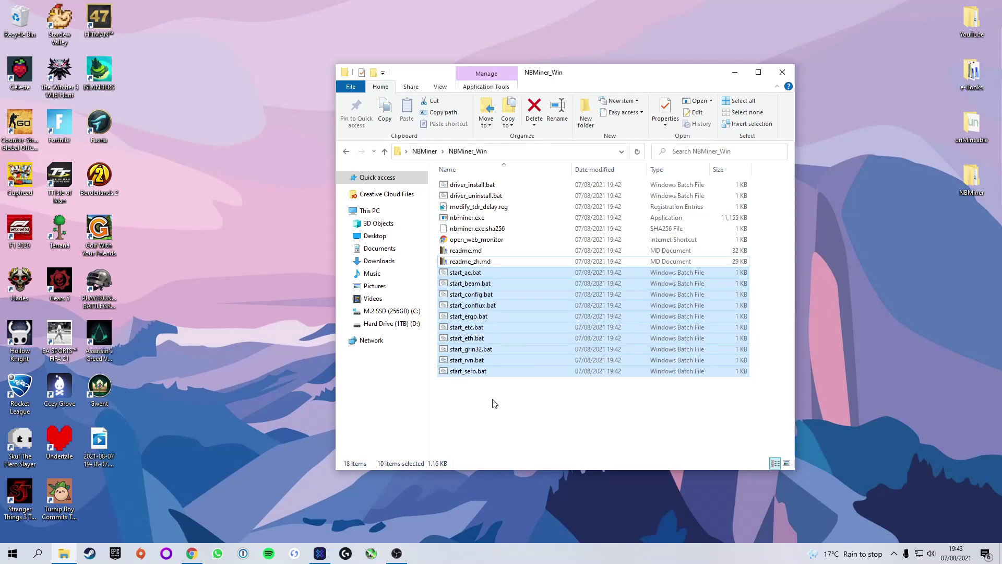
click(540, 449)
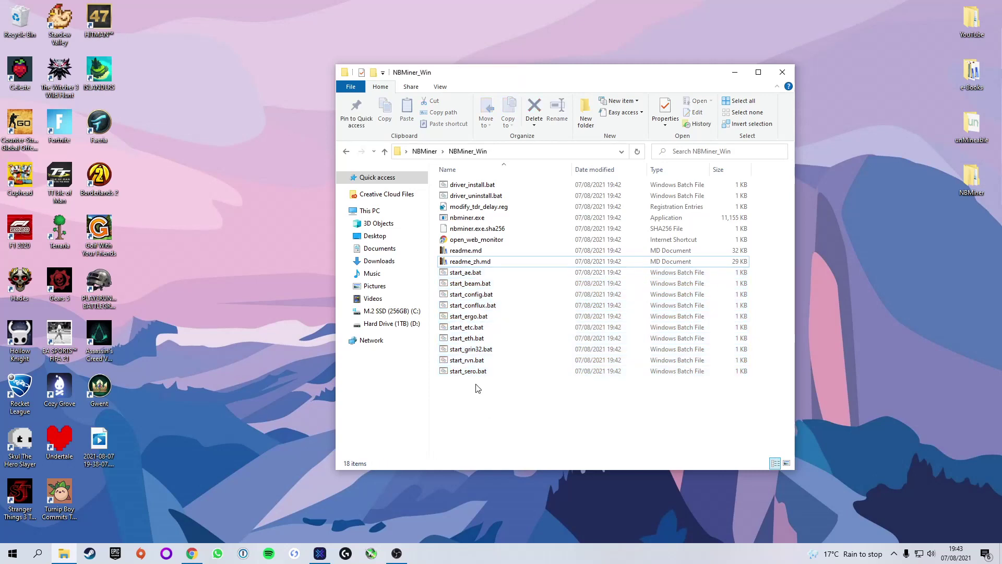
click(456, 364)
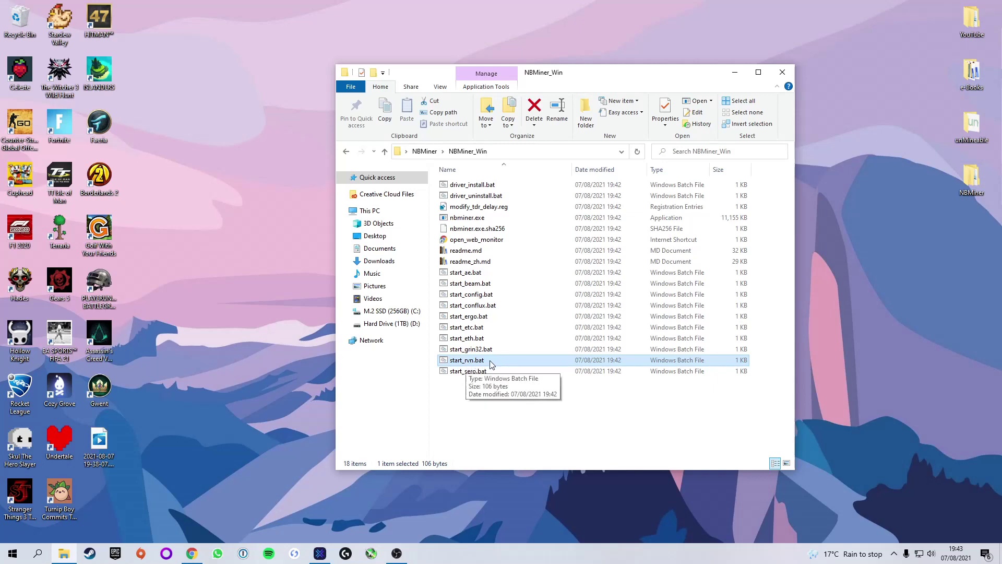
click(475, 399)
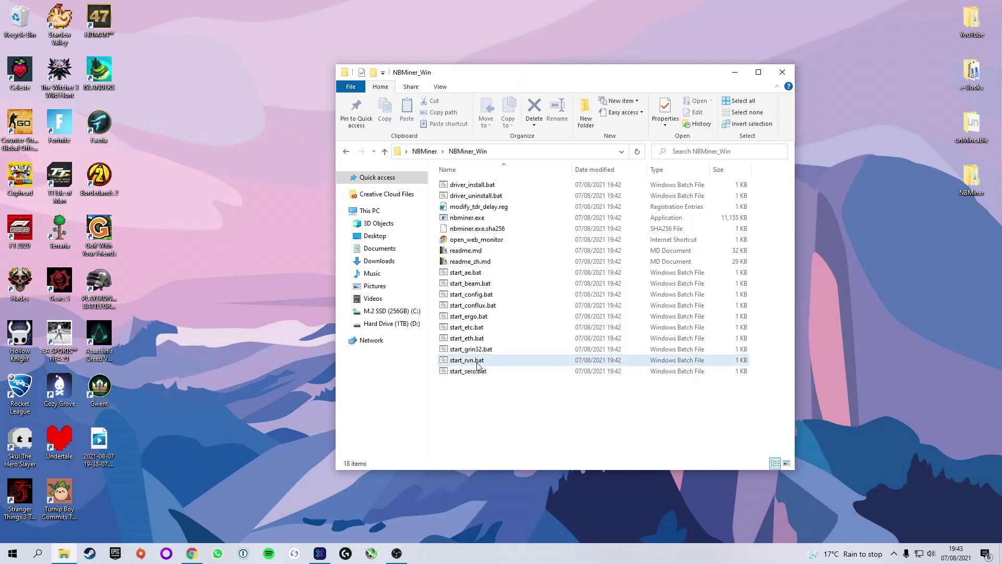
Open start_rvn.bat for editing in Notepad, allowing it to run anyway despite SmartScreen.
click(479, 362)
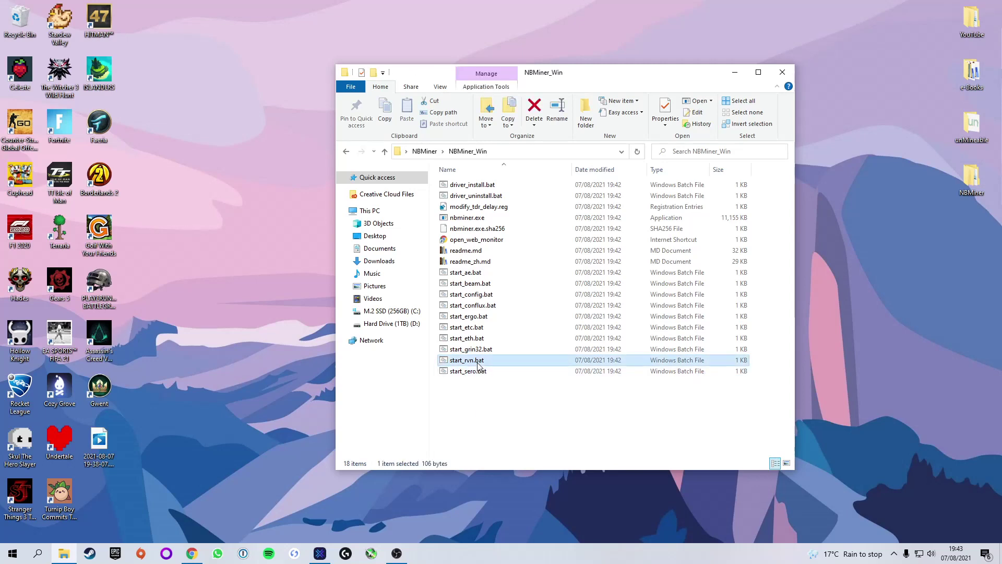
right_click(478, 365)
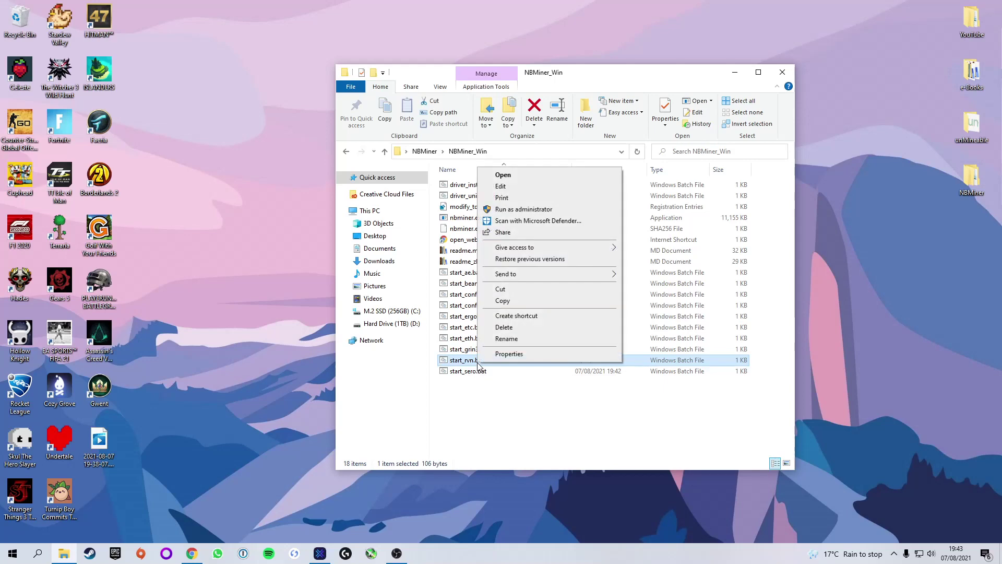
click(529, 186)
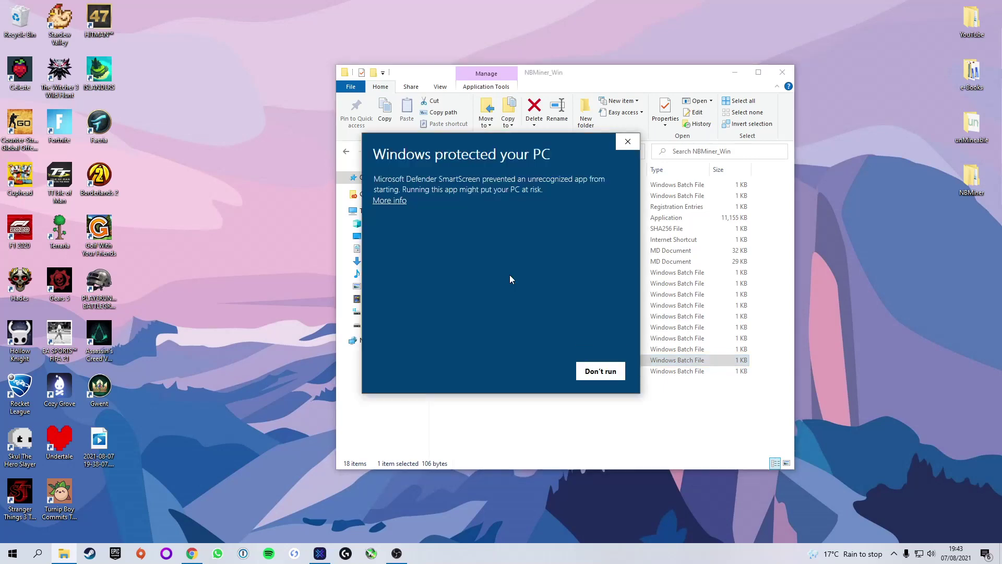
click(386, 202)
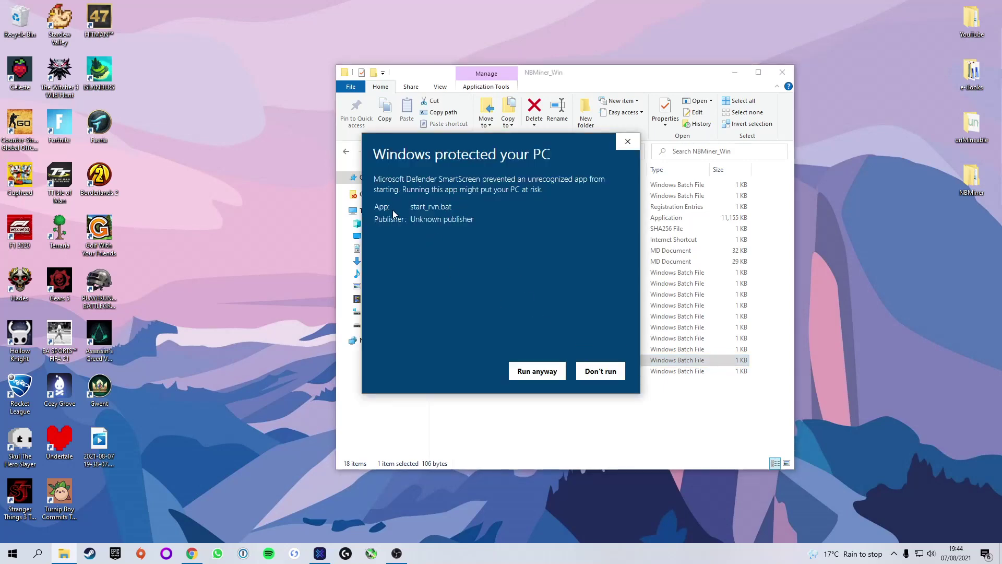
click(536, 371)
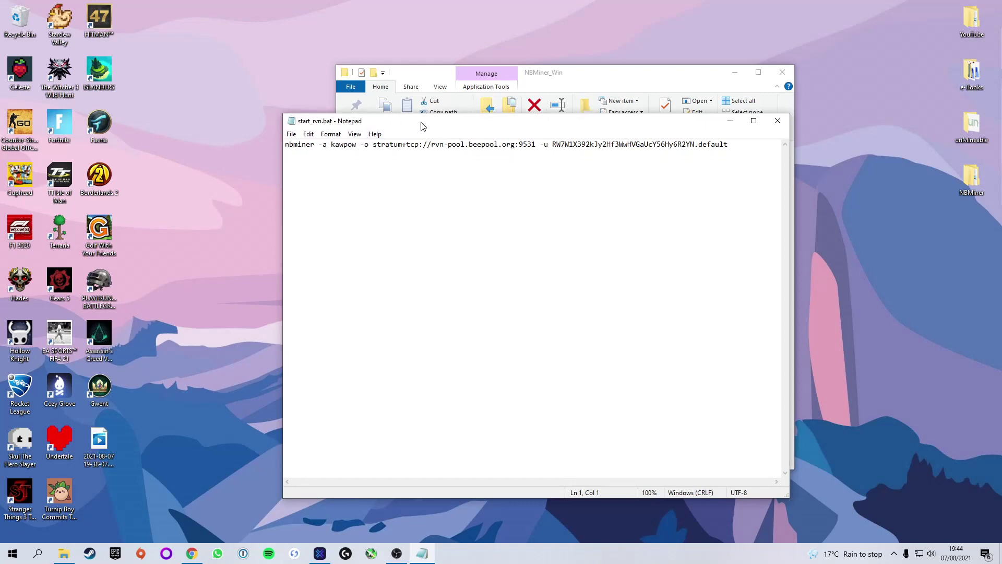
Examine the "nbminer -a kawpow" part at the start of the start_rvn.bat command line.
drag(435, 122, 432, 120)
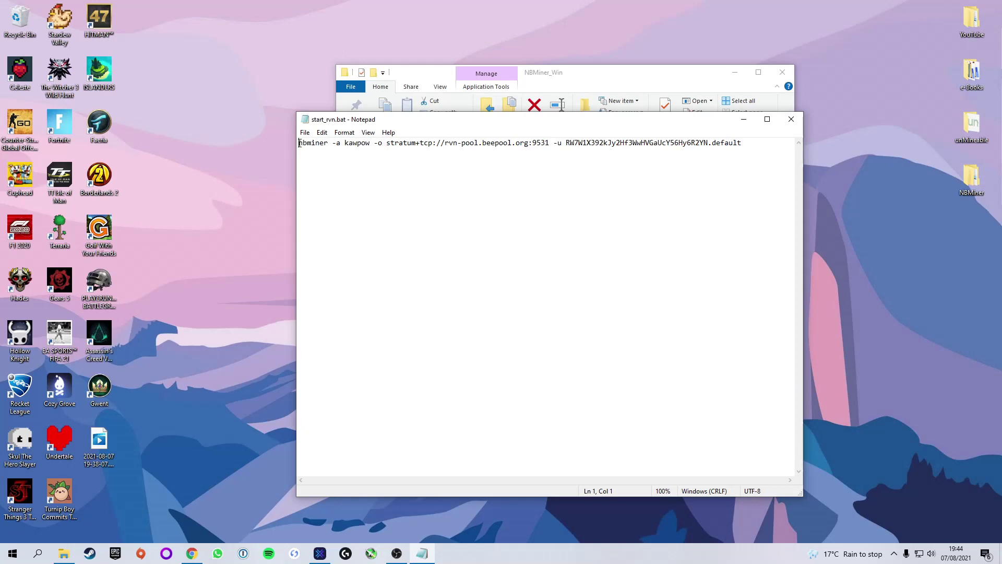
drag(299, 143, 374, 143)
drag(376, 143, 380, 142)
click(392, 144)
Switch to Chrome, close the Downloads page and look through the Flypool Ravencoin pool's home page, including its statistics and recently mined blocks.
click(192, 553)
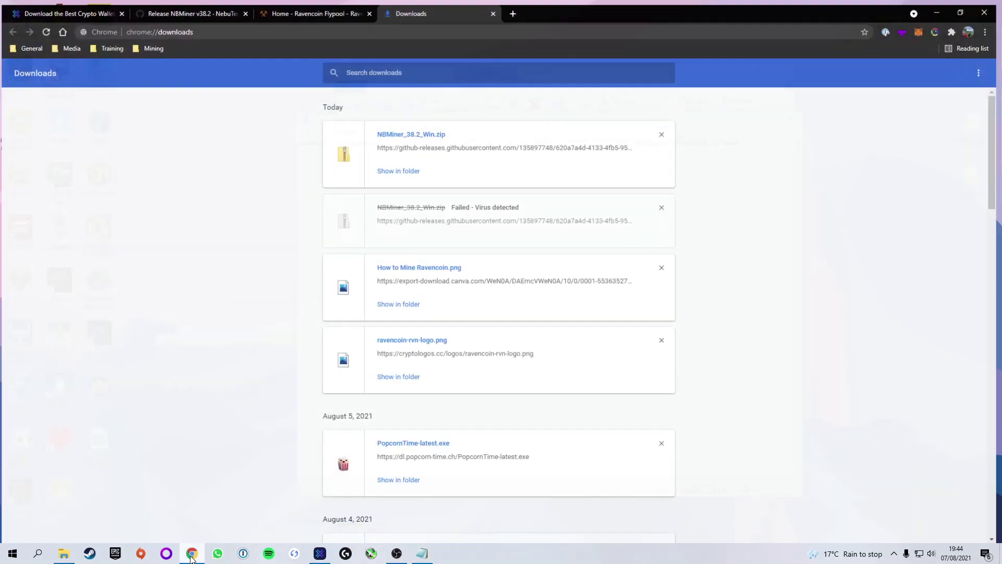
click(320, 7)
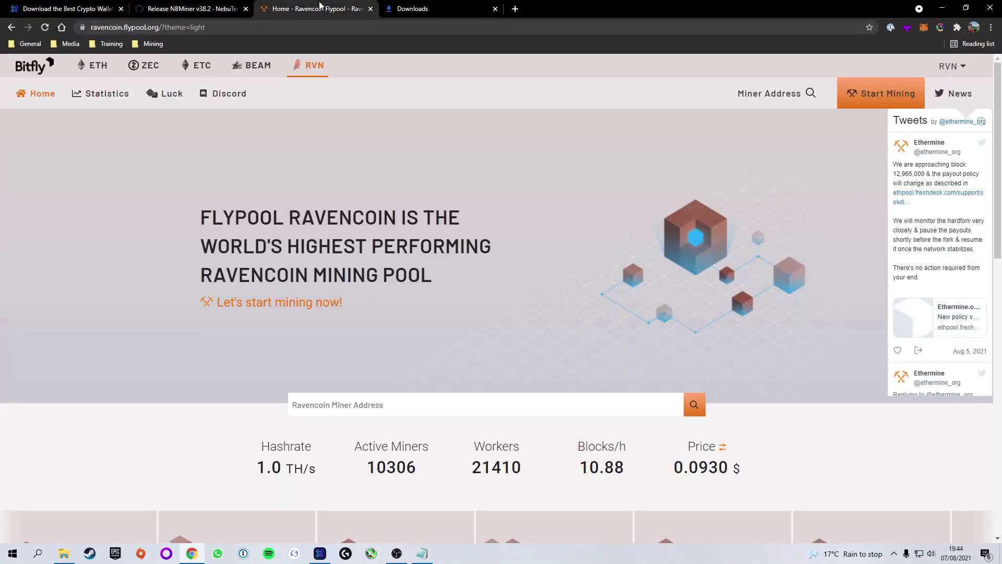
click(495, 9)
click(315, 77)
scroll(329, 86, down, 7)
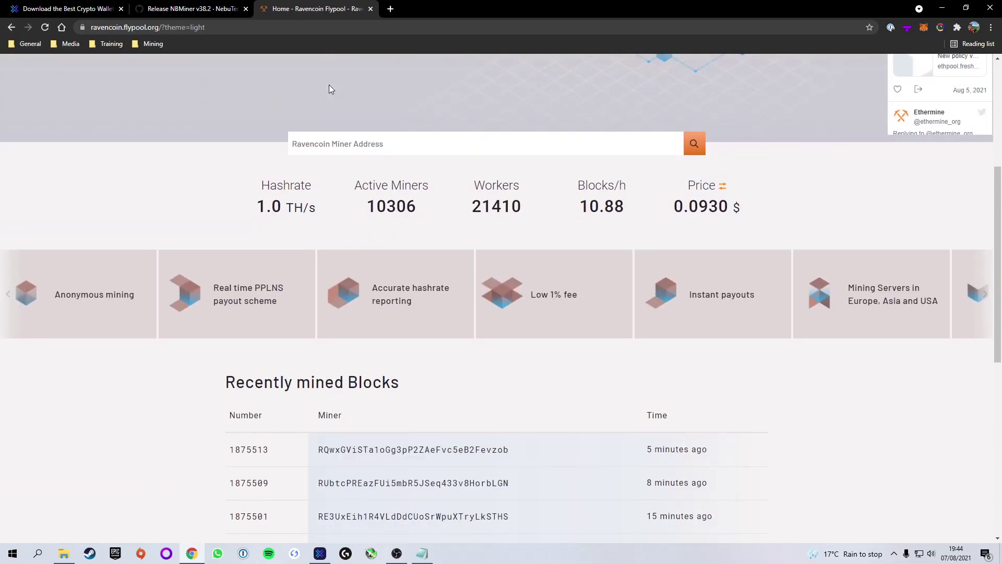
scroll(339, 124, down, 6)
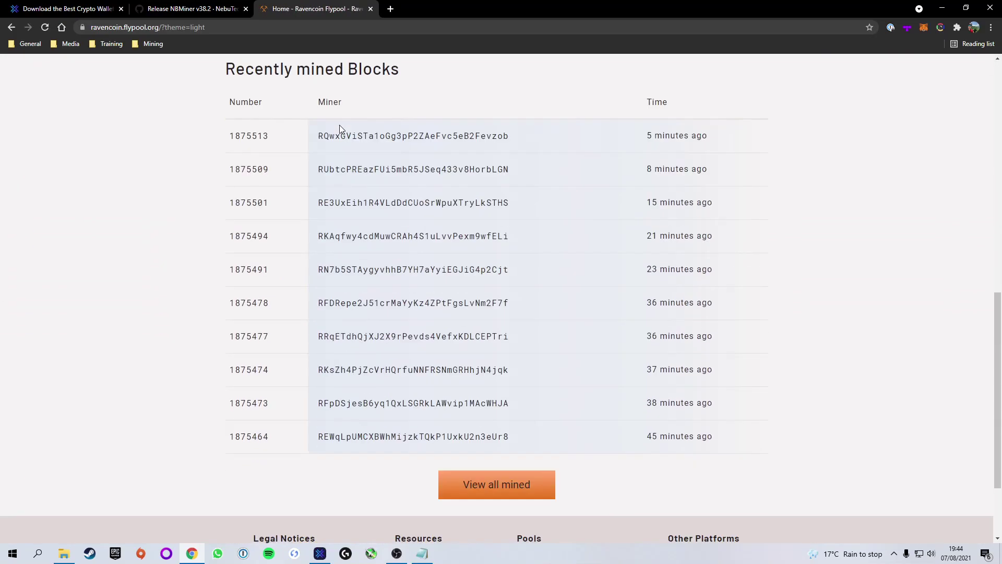
scroll(493, 169, up, 13)
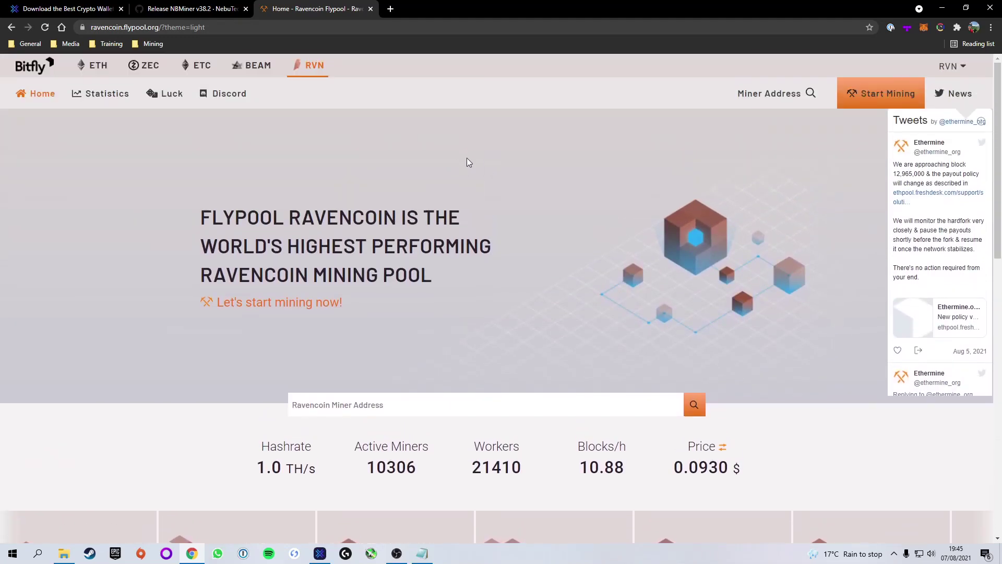
scroll(467, 162, down, 10)
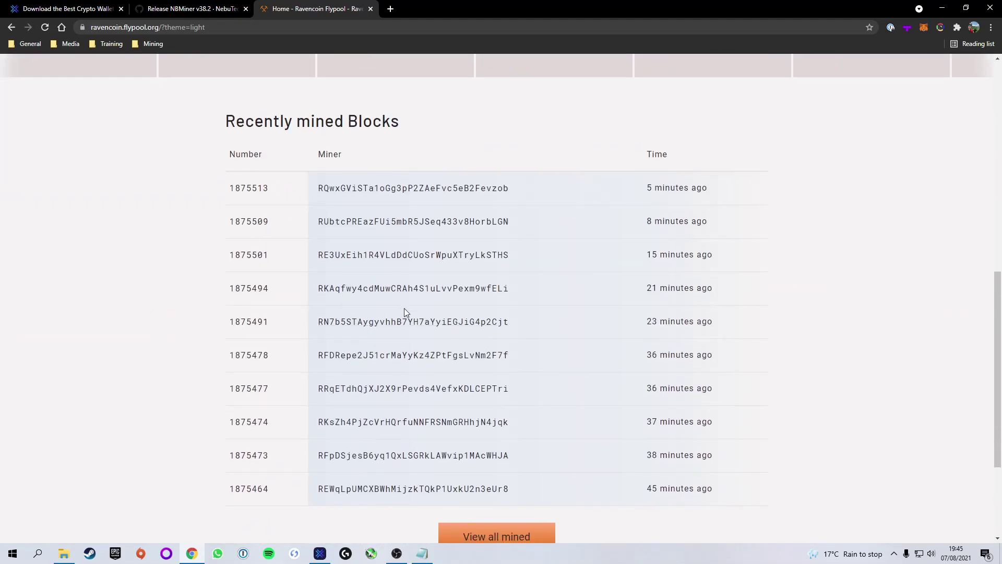
scroll(404, 308, down, 3)
scroll(405, 305, up, 10)
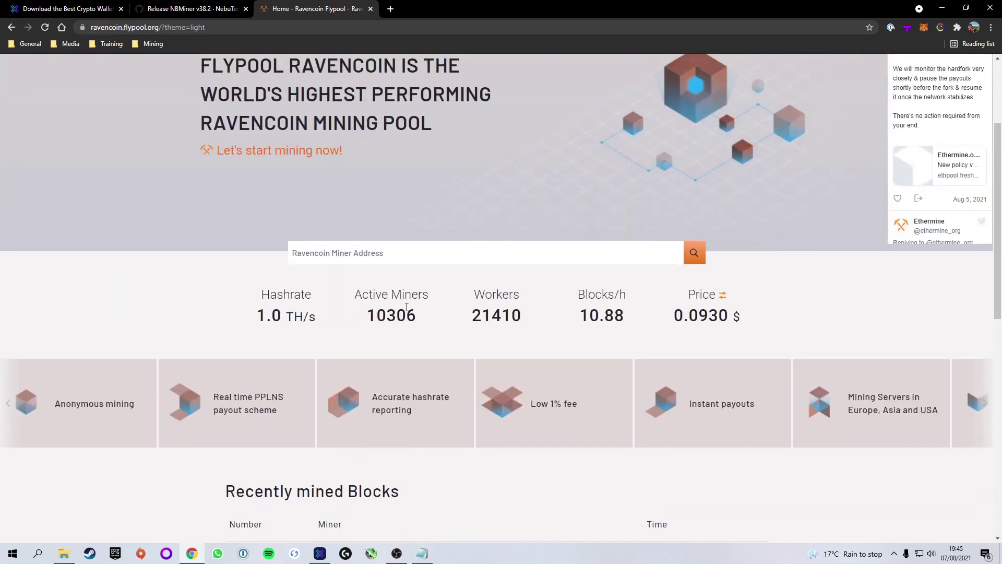
Copy the stratum server address from Flypool's connection instructions and replace the pool address in start_rvn.bat with stratum-ravencoin.flypool.org.
scroll(406, 307, up, 3)
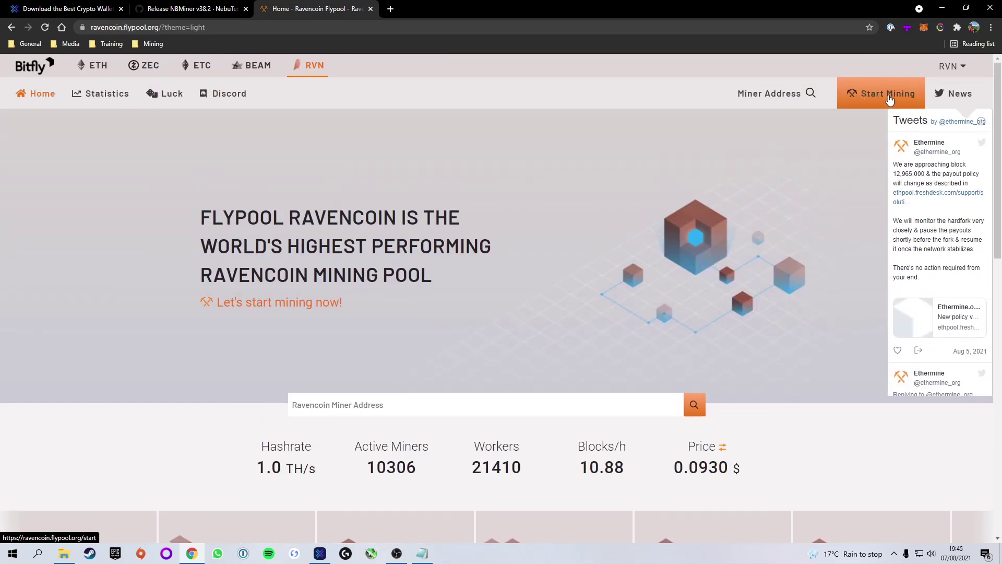
click(889, 100)
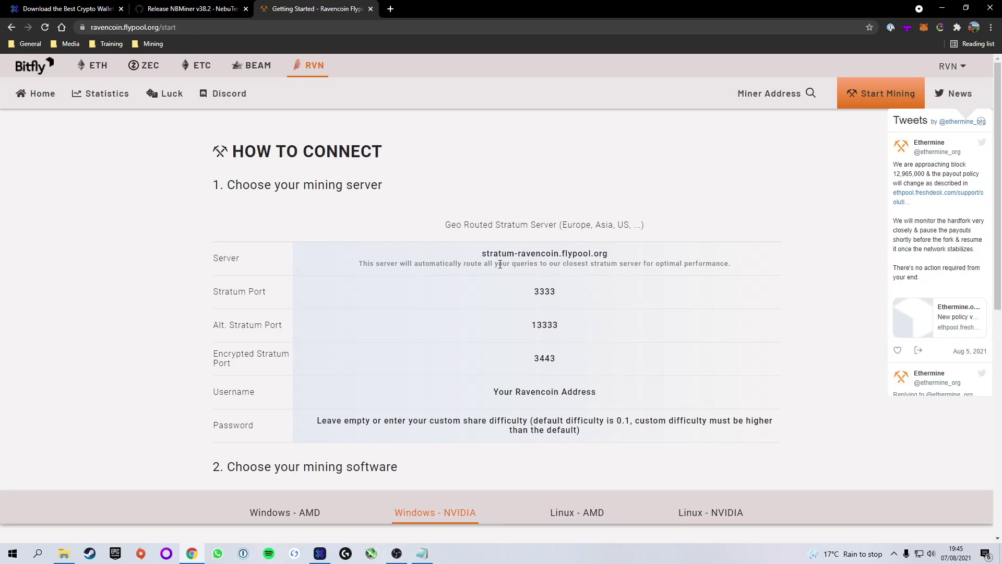
drag(480, 255, 600, 251)
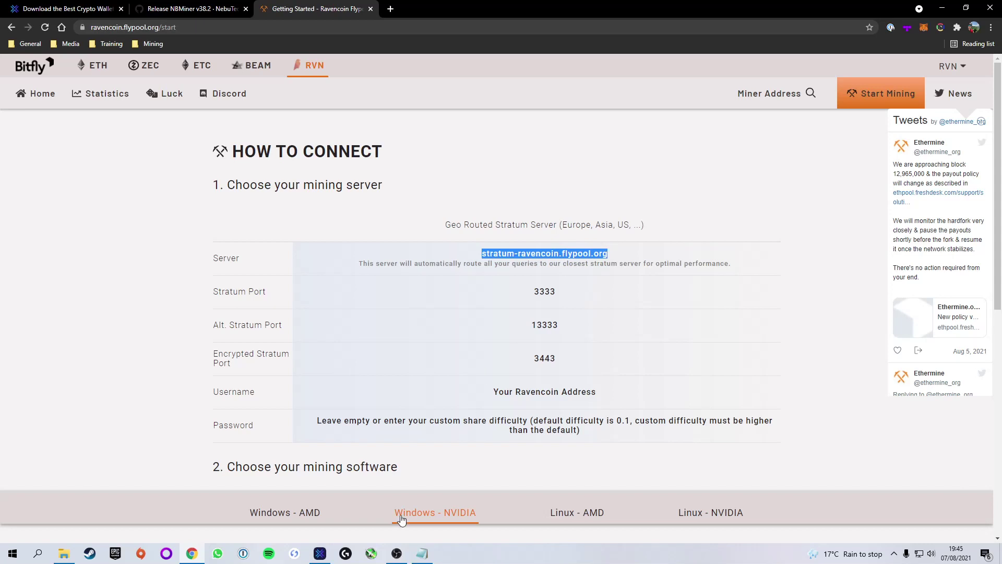
click(422, 553)
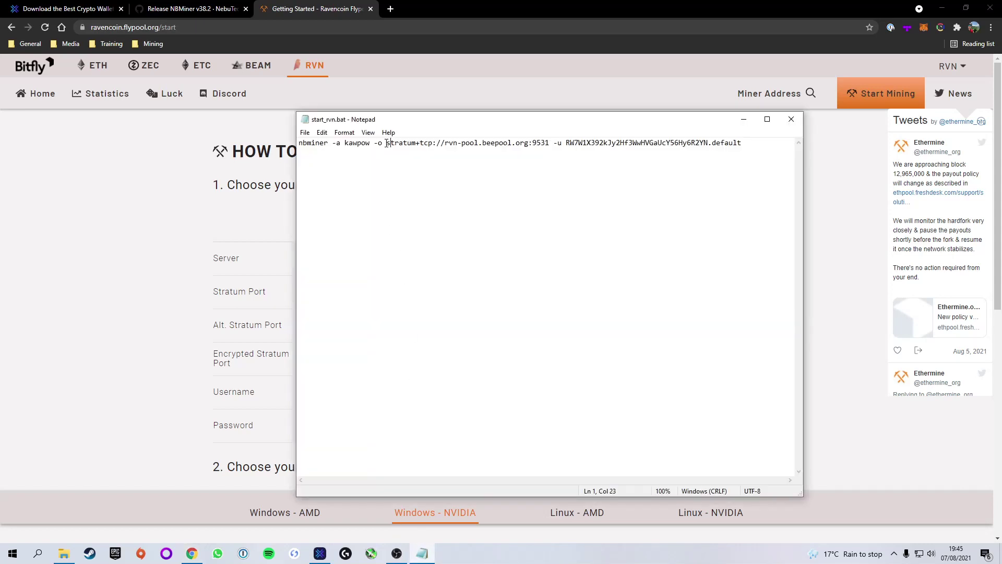
drag(387, 143, 528, 138)
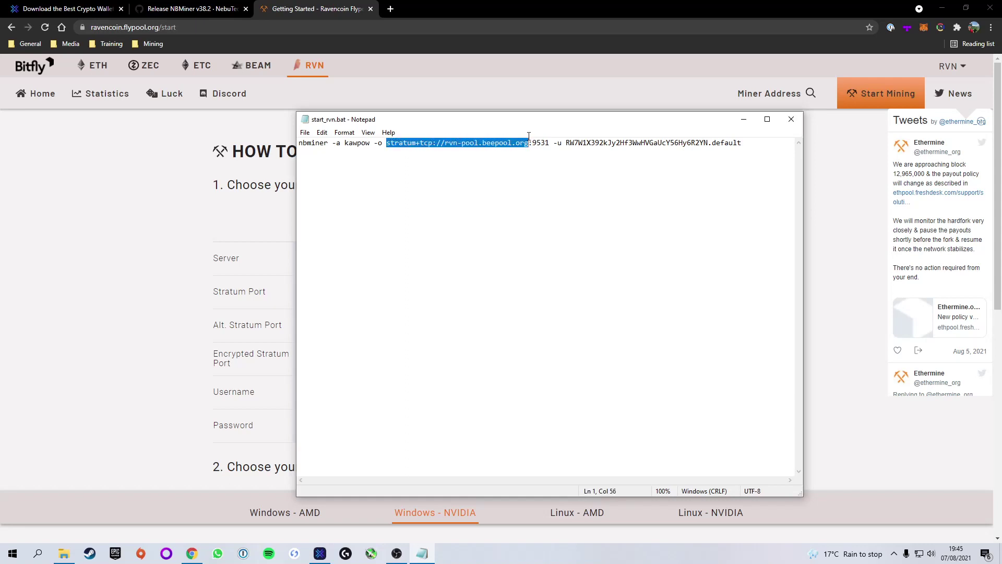
text(stratum-ravencoin.flypool.org)
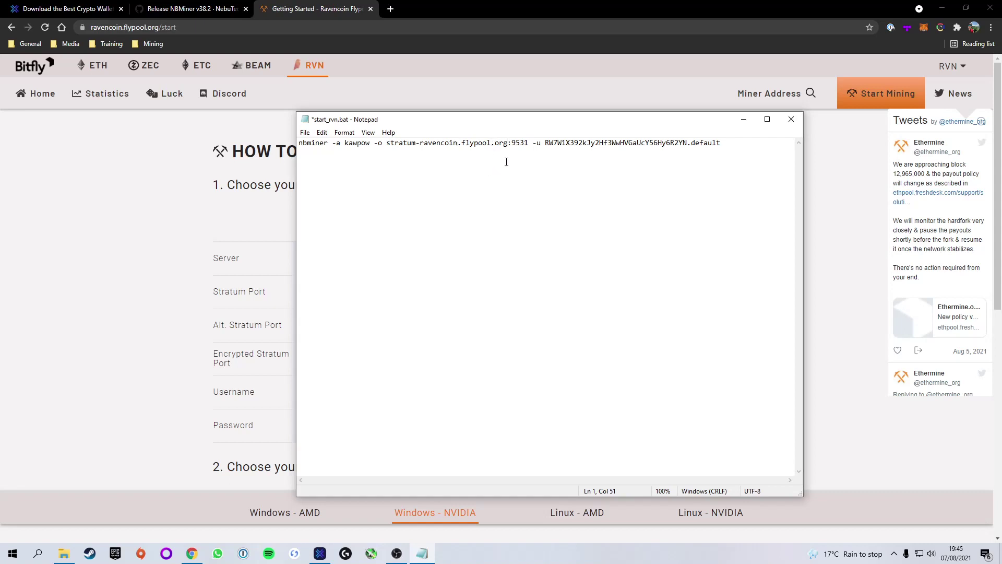
Replace the port after the pool address in start_rvn.bat with Flypool's stratum port, 3333.
drag(512, 142, 531, 140)
key(alt+Tab)
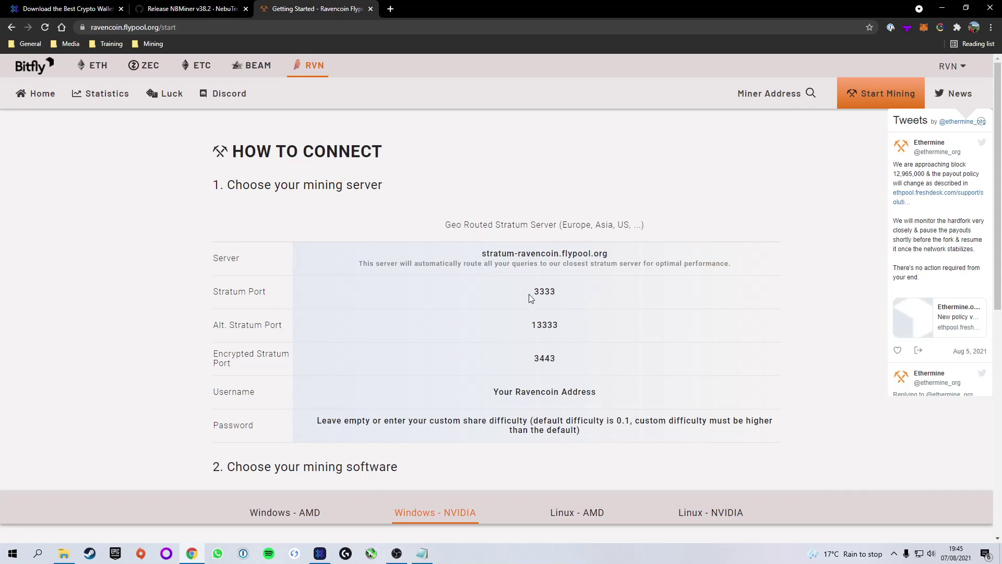
scroll(531, 292, down, 1)
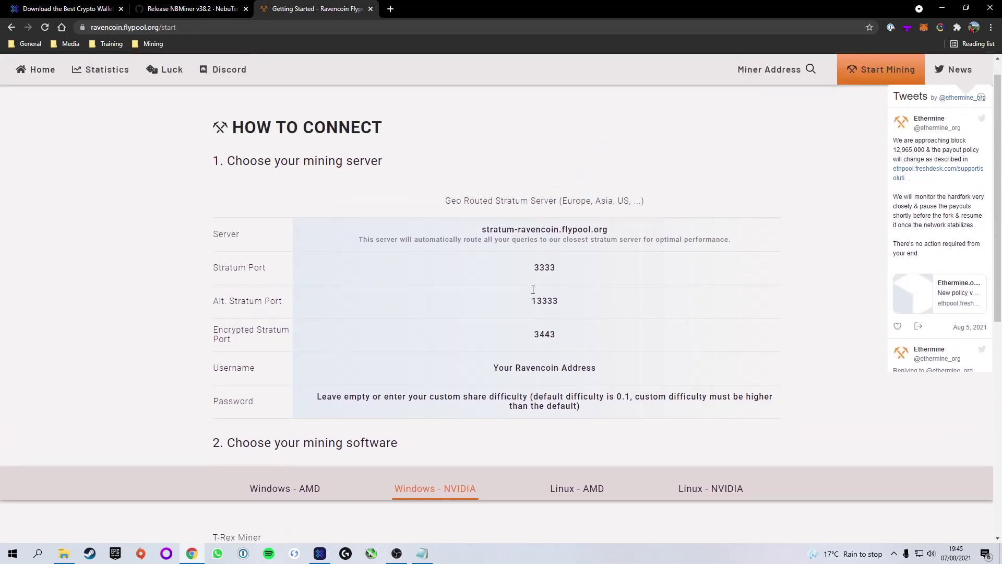
scroll(533, 290, up, 1)
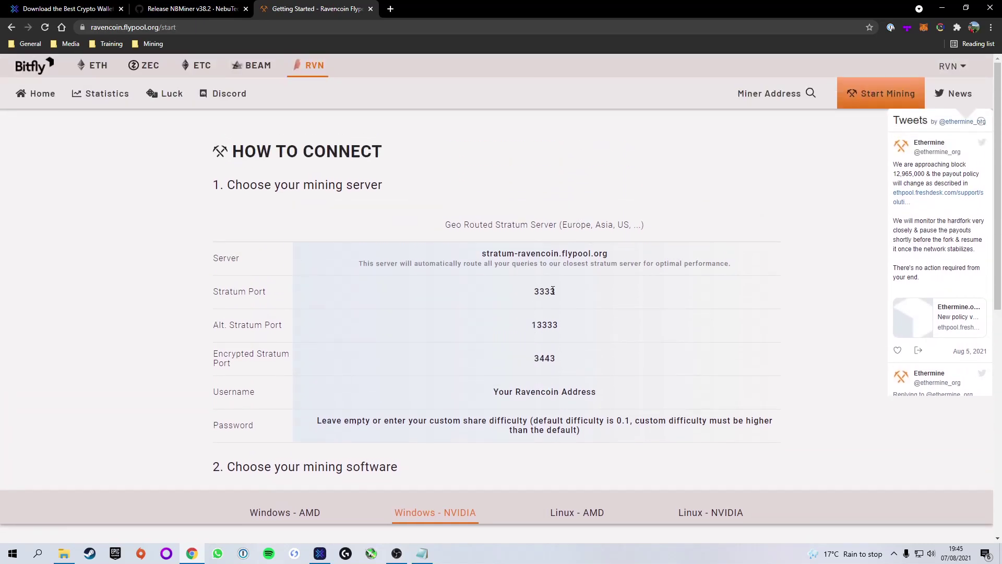
drag(531, 299, 546, 290)
click(422, 553)
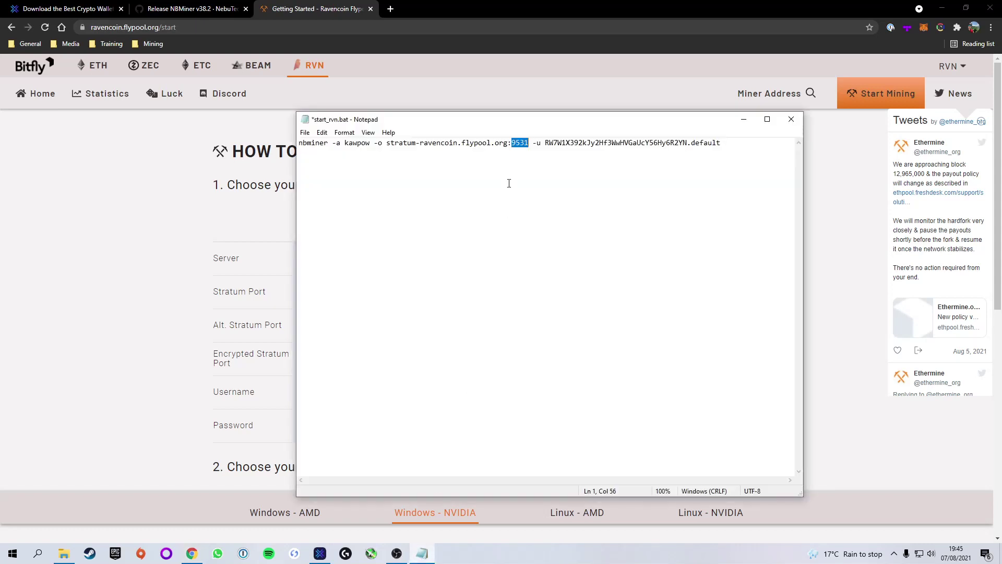
click(520, 144)
drag(514, 144, 529, 144)
text(3333)
Look through the pool's How to Connect page down to the mining software list, minimize Chrome, and return to start_rvn.bat in Notepad.
click(743, 119)
scroll(513, 277, down, 8)
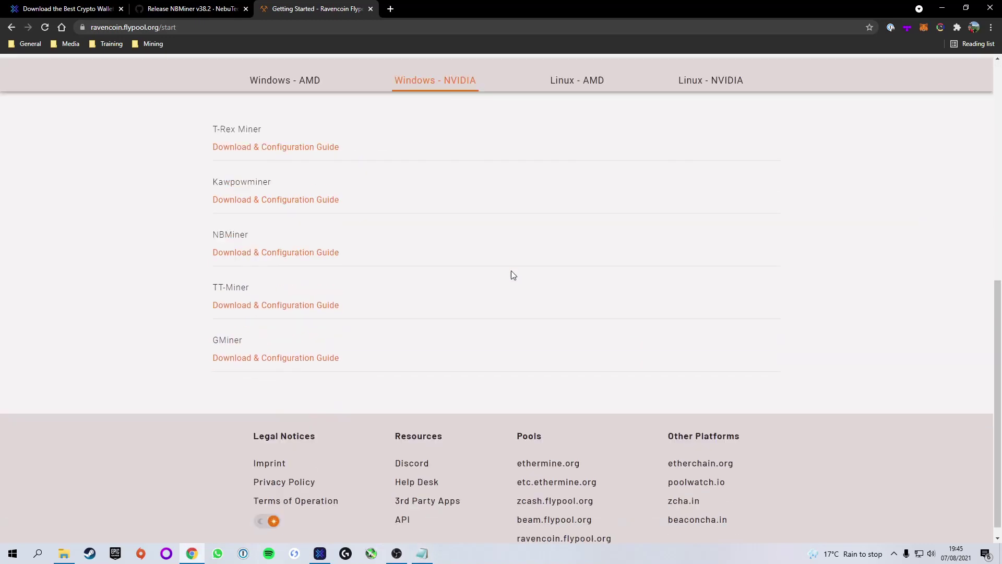
scroll(512, 270, up, 8)
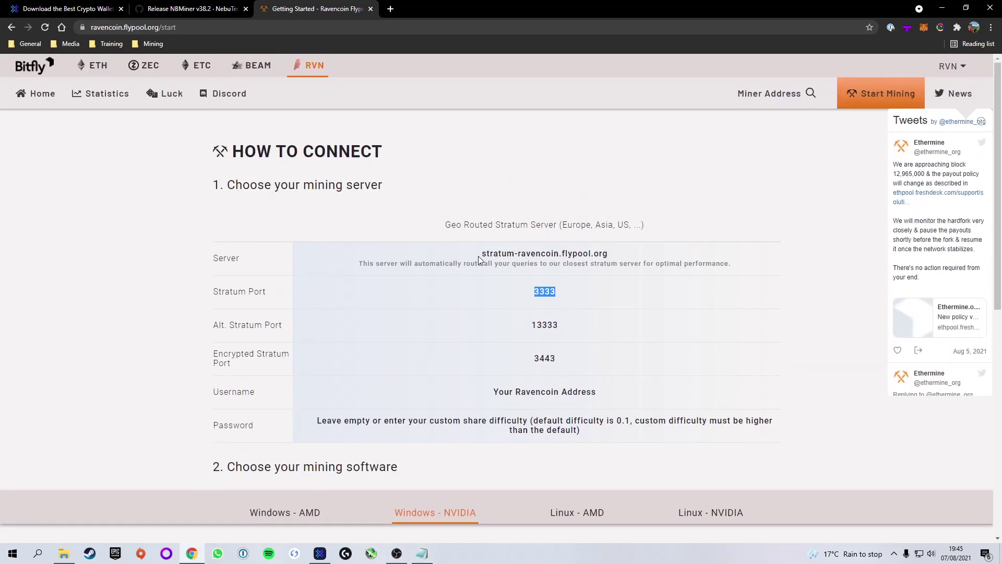
click(942, 9)
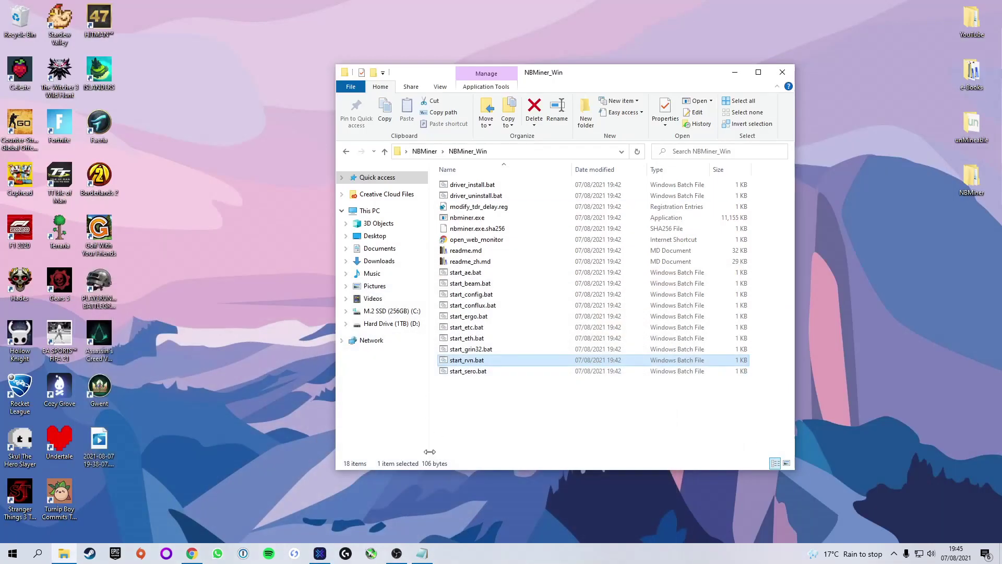
click(423, 553)
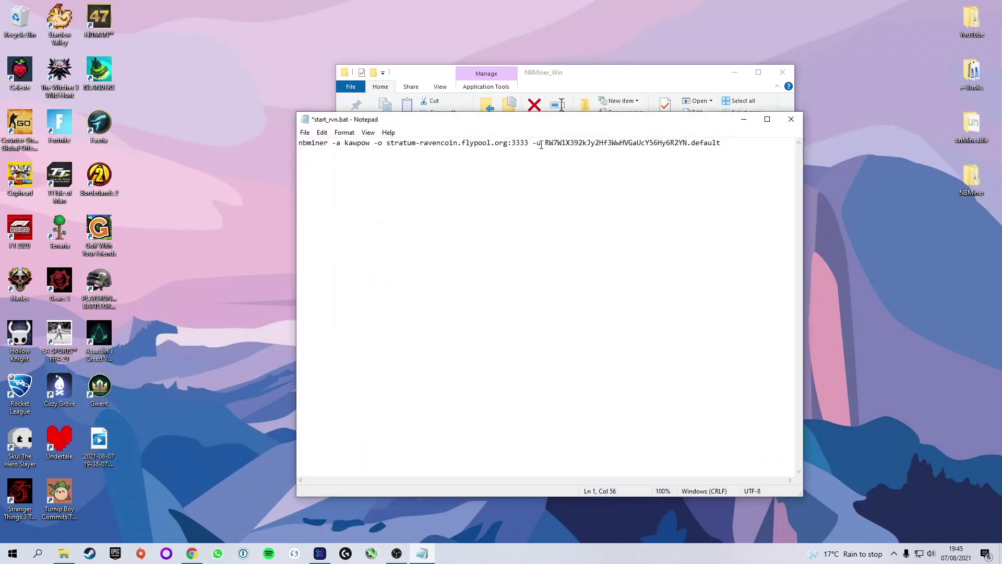
Copy the Ravencoin receiving address from the Exodus wallet and replace the wallet address after -u in start_rvn.bat with it.
drag(533, 142, 682, 143)
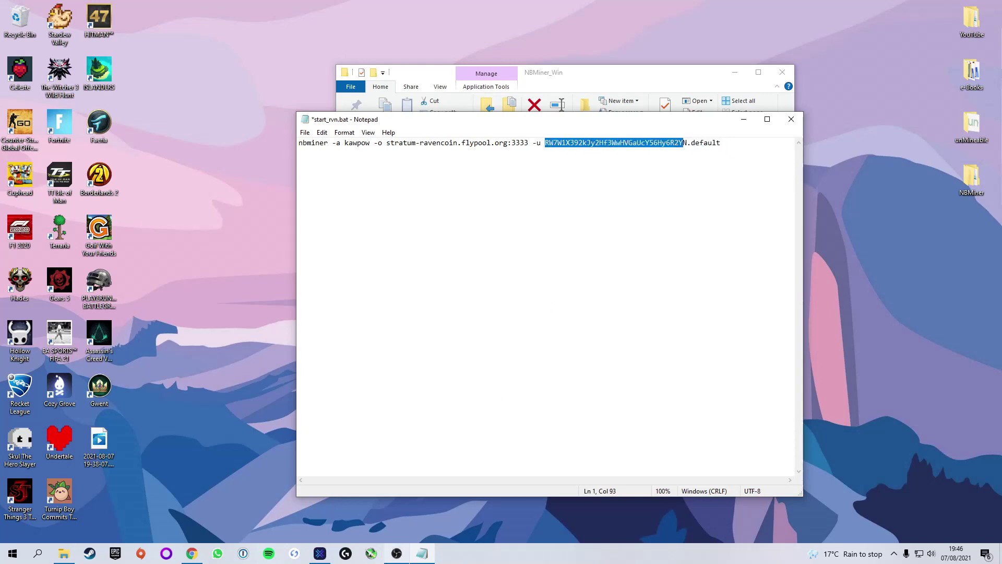
click(319, 554)
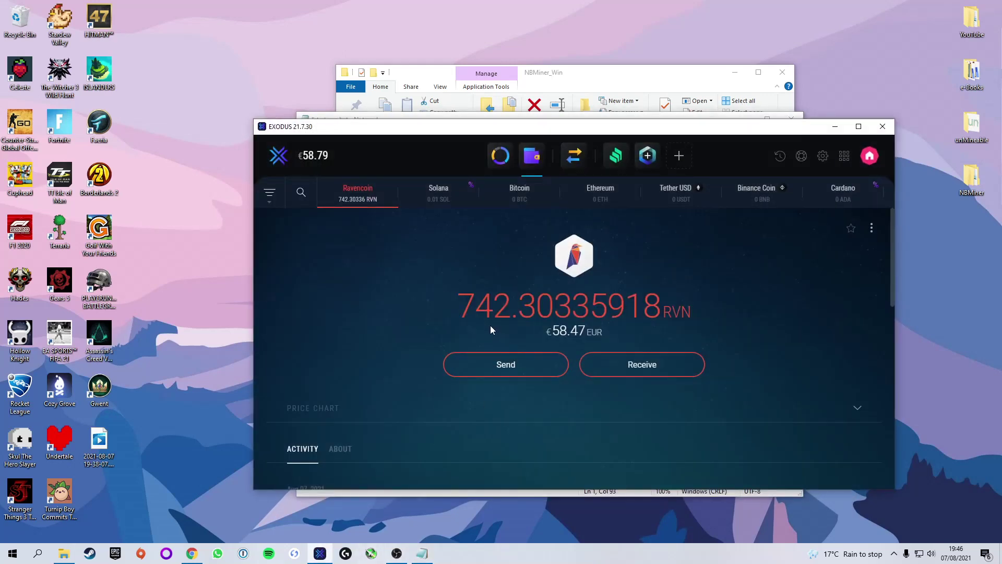
click(632, 370)
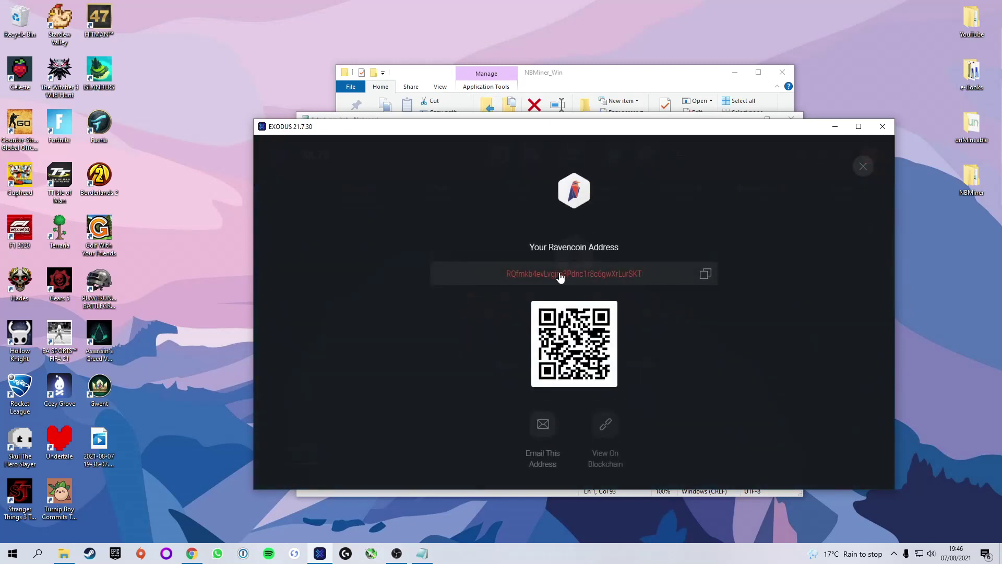
click(705, 274)
click(835, 126)
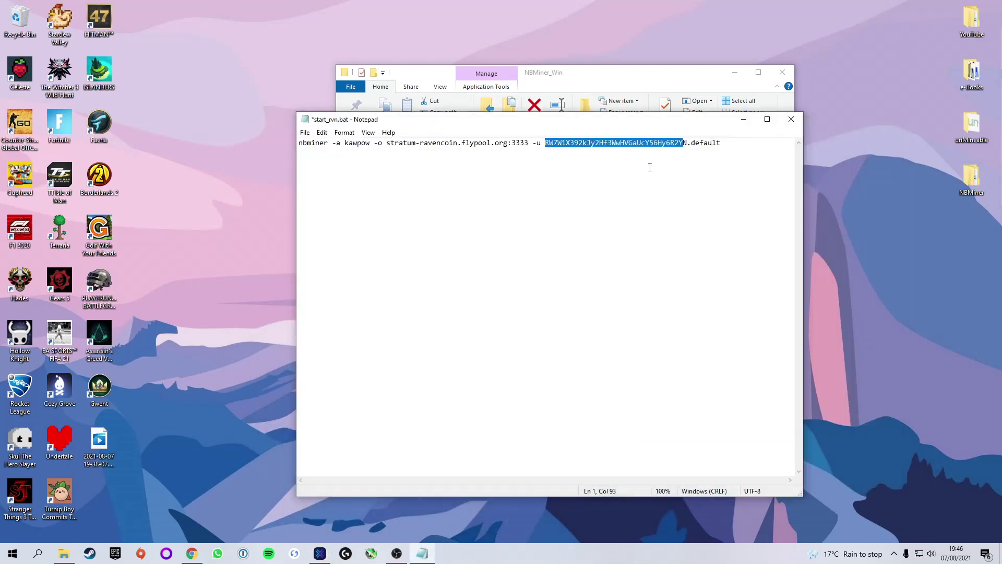
key(ctrl+v)
drag(546, 142, 688, 142)
key(ctrl+v)
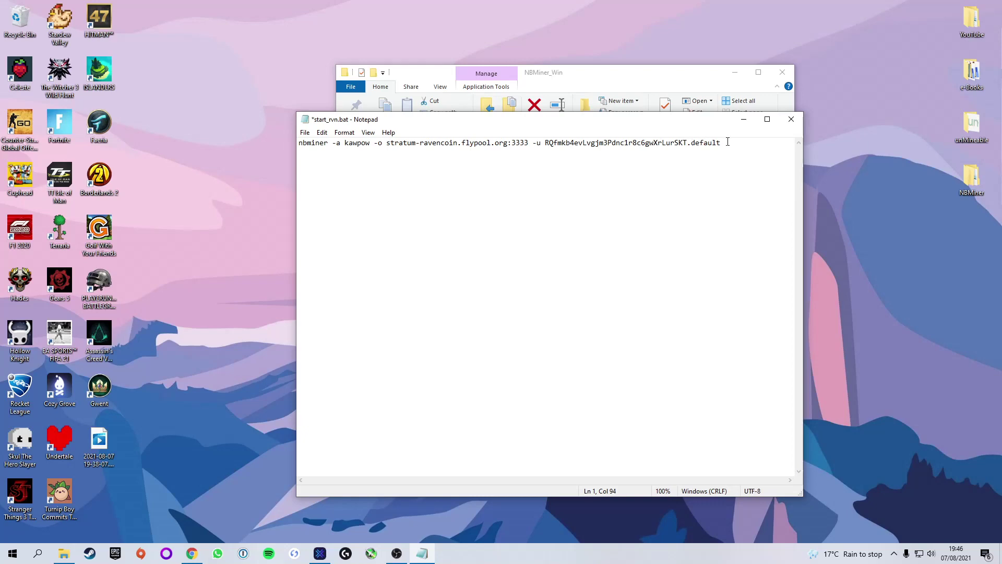
Replace the default worker name after the wallet address with 2070, keeping the separating dot.
drag(728, 142, 688, 143)
key(BackSpace)
text(ming)
key(BackSpace)
key(BackSpace)
key(BackSpace)
key(BackSpace)
key(BackSpace)
key(BackSpace)
key(BackSpace)
text(2070)
Save the edited start_rvn.bat and close Notepad.
click(305, 133)
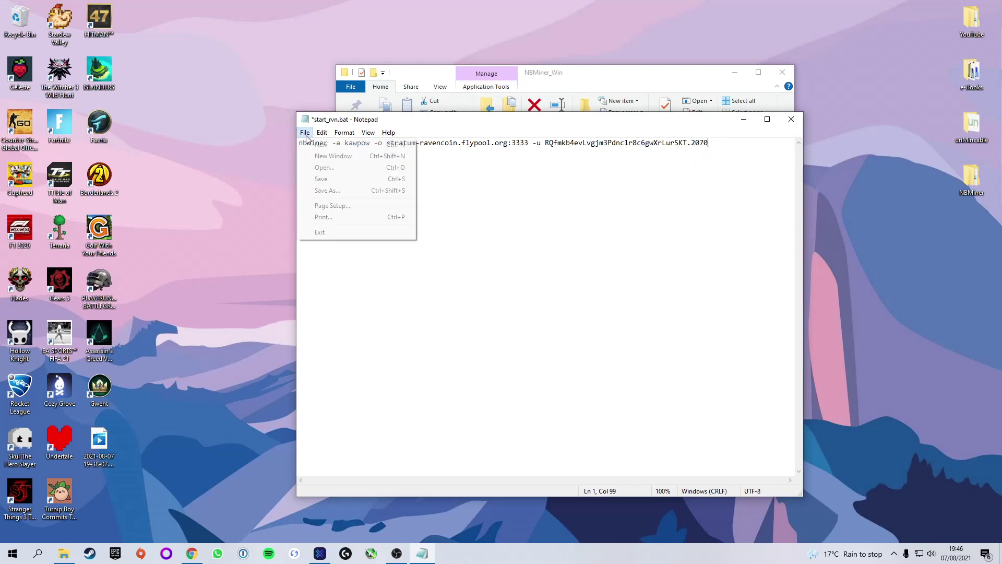
click(333, 180)
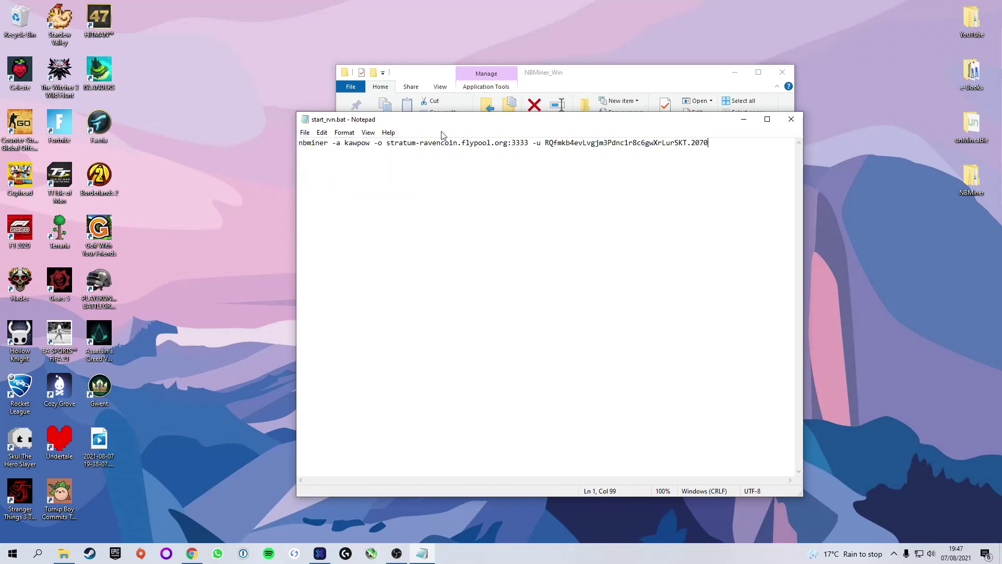
click(791, 120)
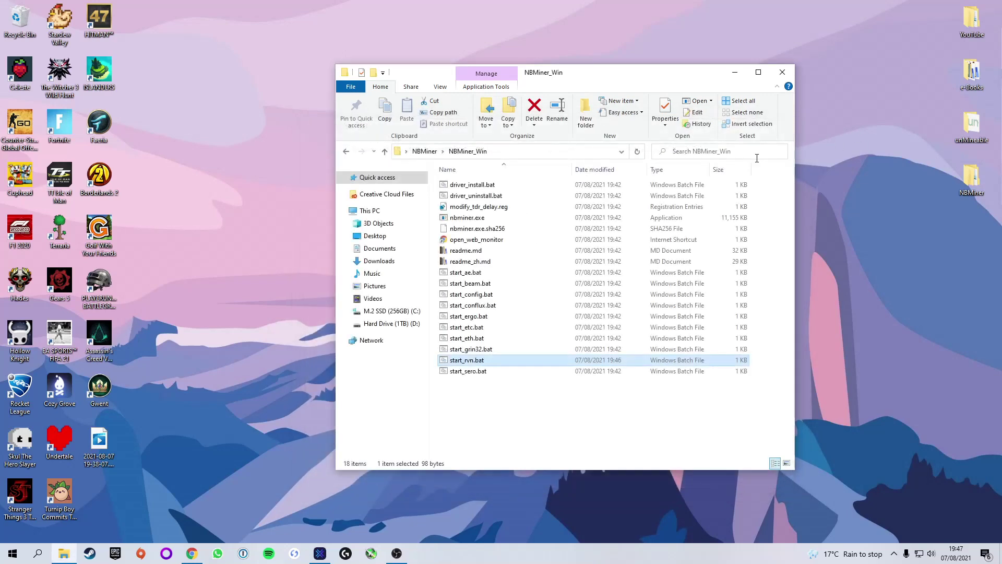
Run start_rvn.bat to start the miner, close the NBMiner_Win folder, and move the console window toward the middle of the desktop.
click(473, 364)
right_click(474, 365)
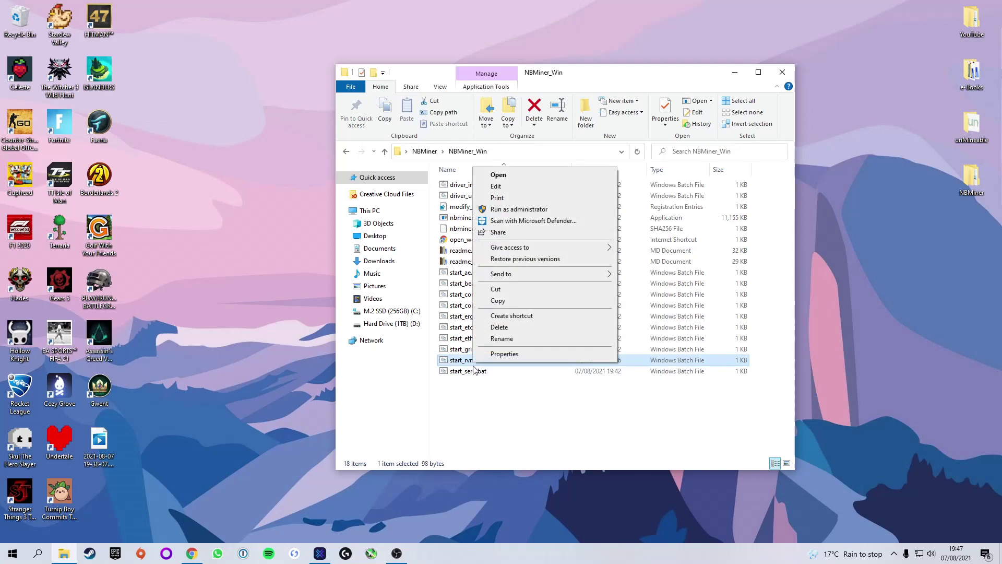
click(524, 327)
double_click(466, 365)
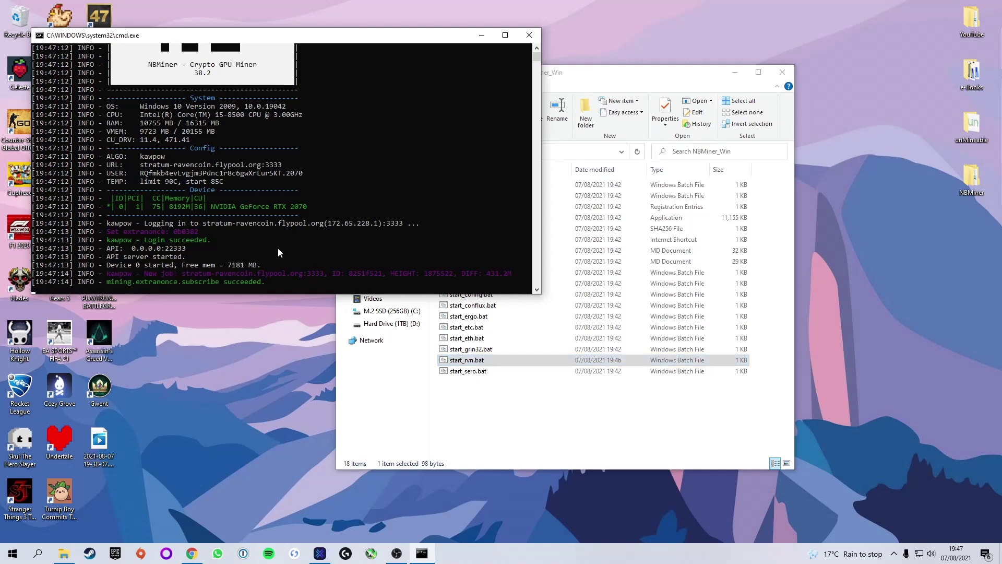
click(782, 72)
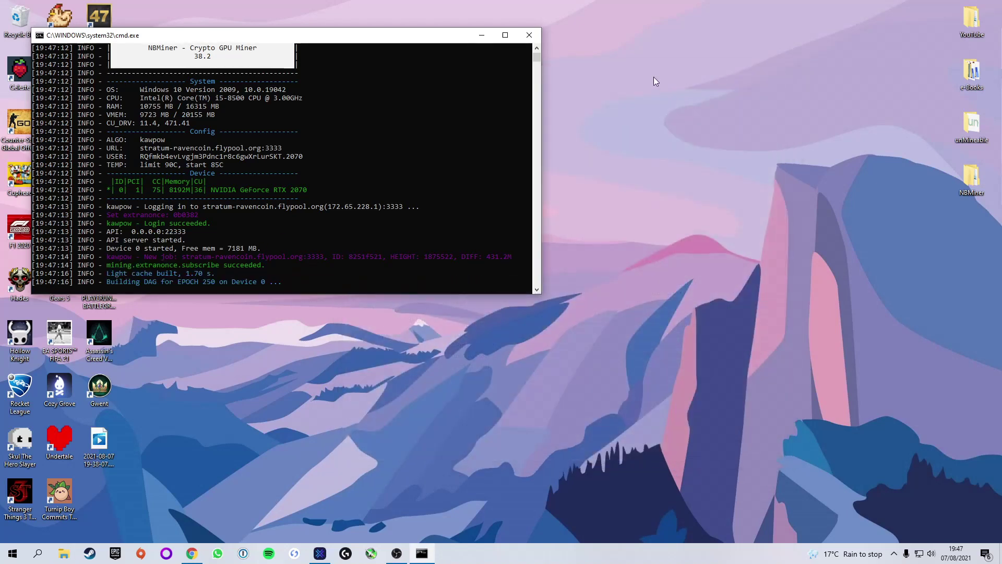
drag(373, 39, 631, 121)
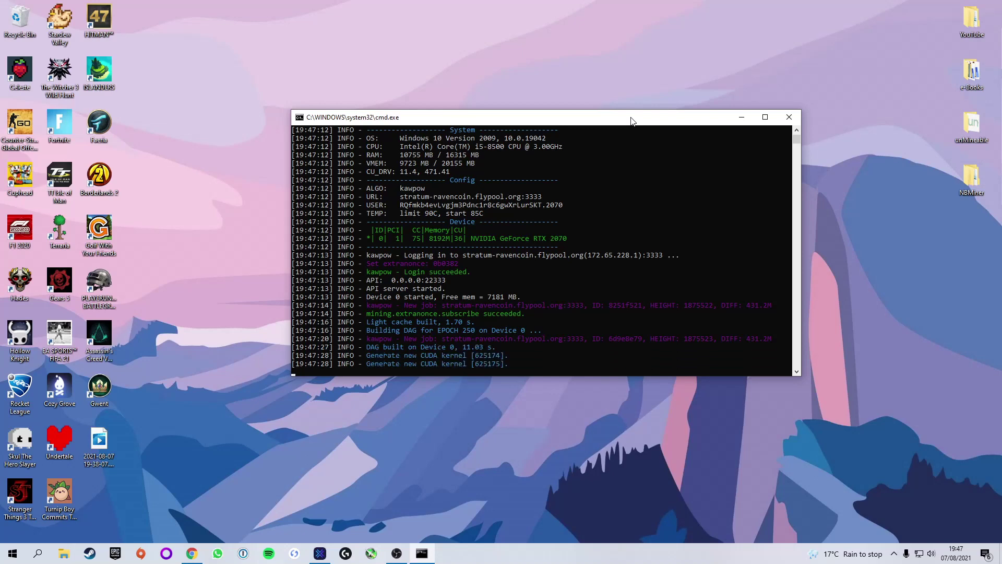
Minimize the miner console, switch to Chrome, and open the Flypool dashboard for the Ravencoin wallet address.
click(741, 118)
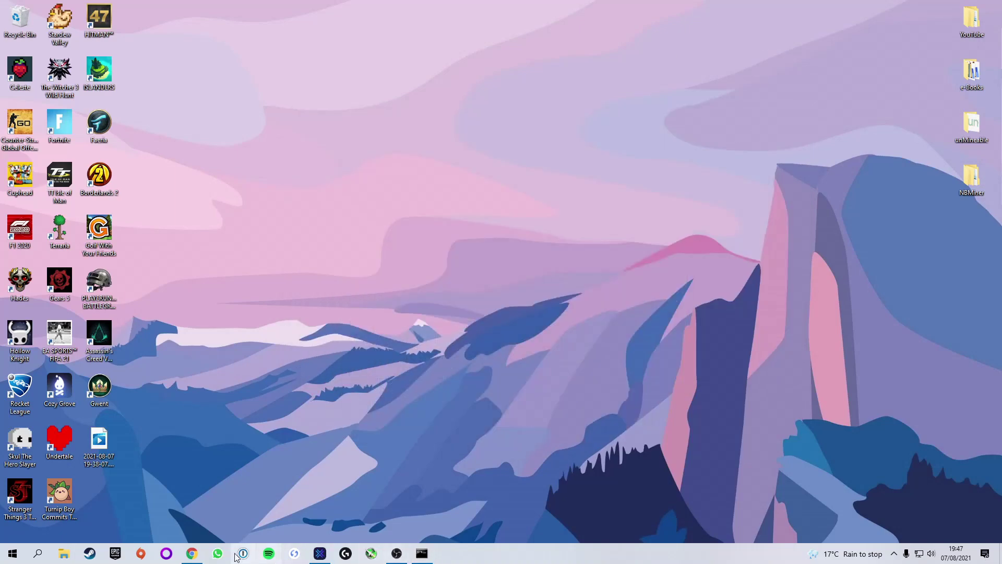
click(192, 553)
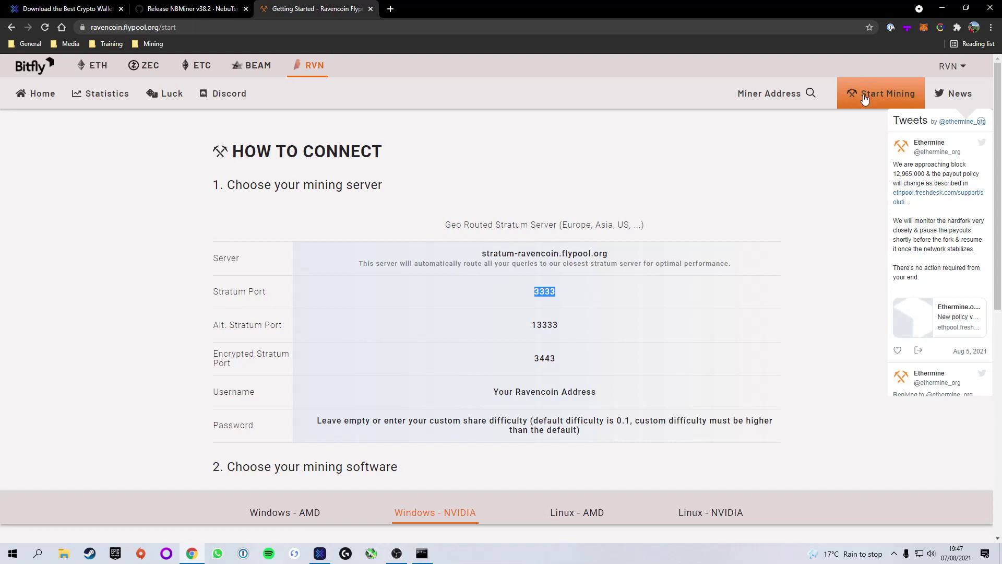
click(779, 94)
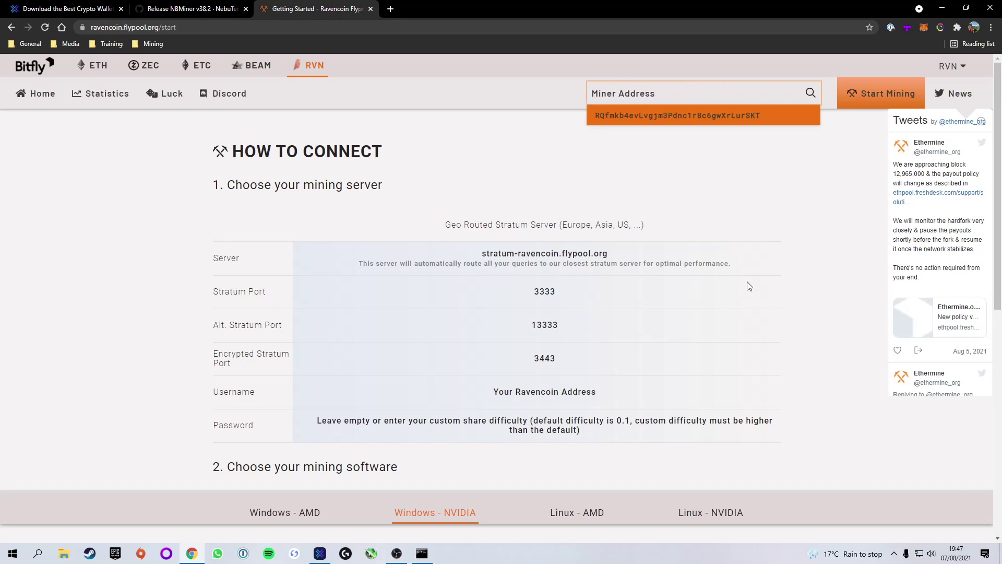
key(ctrl+v)
key(Return)
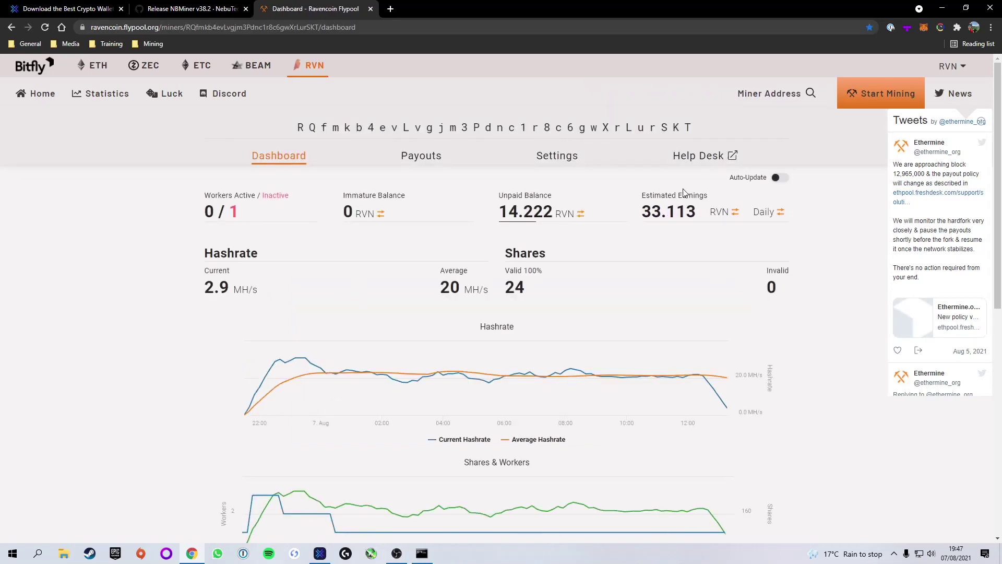
Examine the miner dashboard's worker counts, unpaid balance, current hashrate, charts, and inactive and active worker lists.
mouse_move(589, 211)
scroll(597, 337, down, 5)
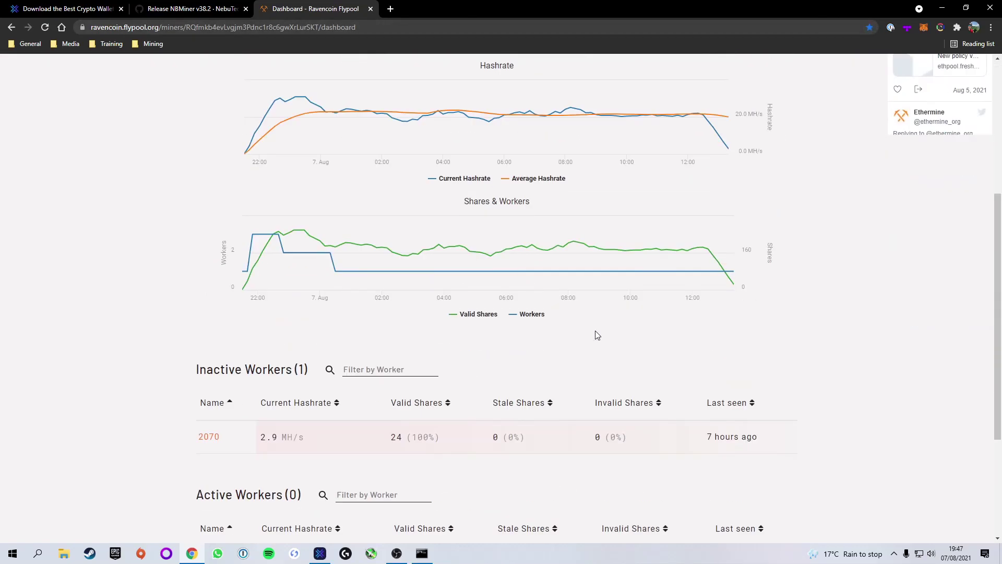
scroll(597, 334, up, 5)
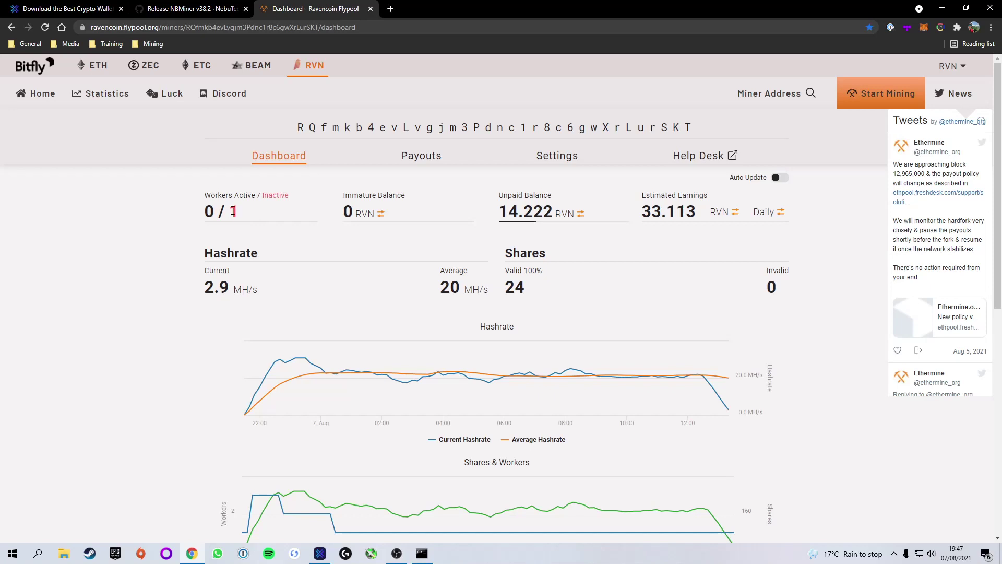
mouse_move(377, 215)
drag(215, 290, 298, 285)
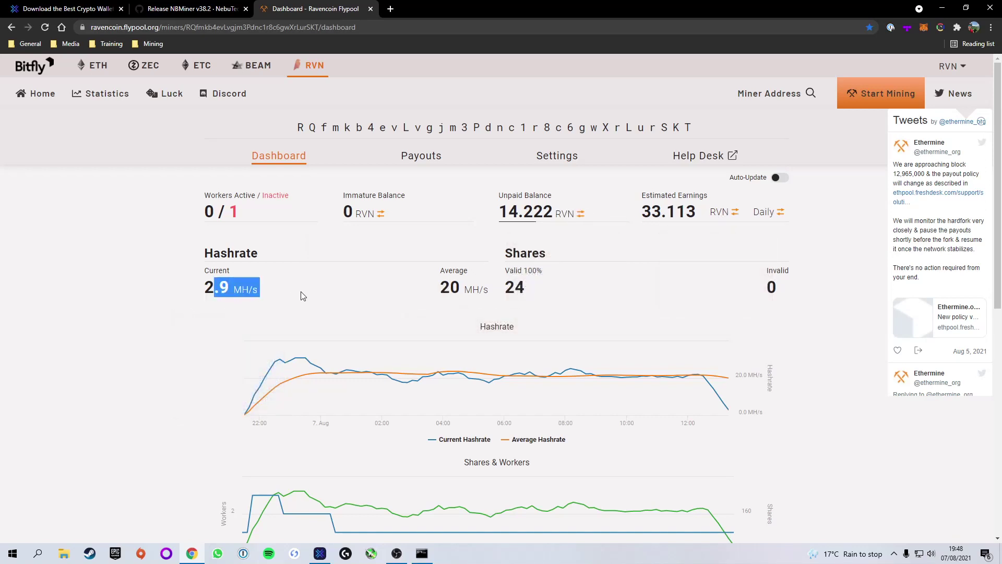
click(139, 269)
scroll(173, 273, down, 5)
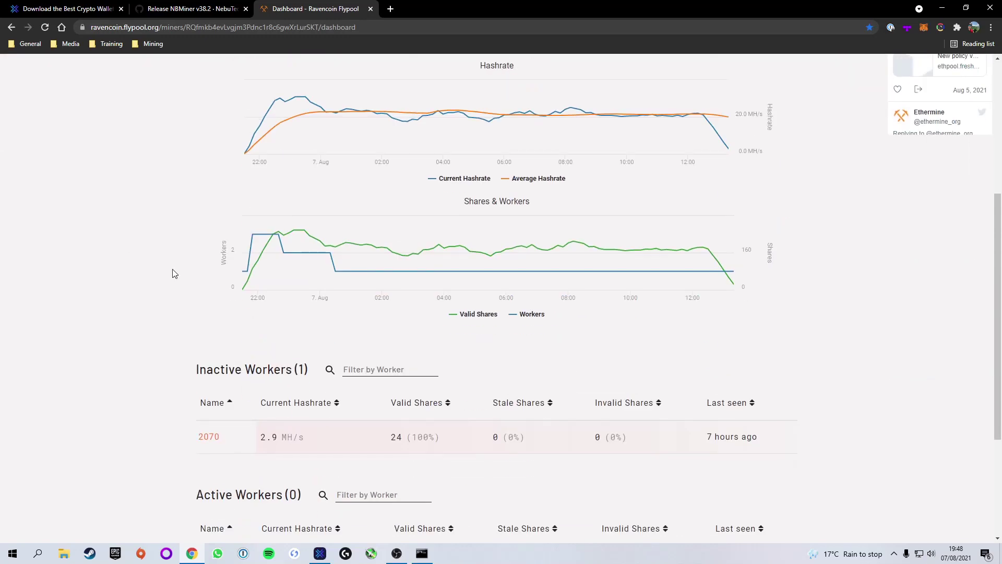
scroll(175, 273, up, 1)
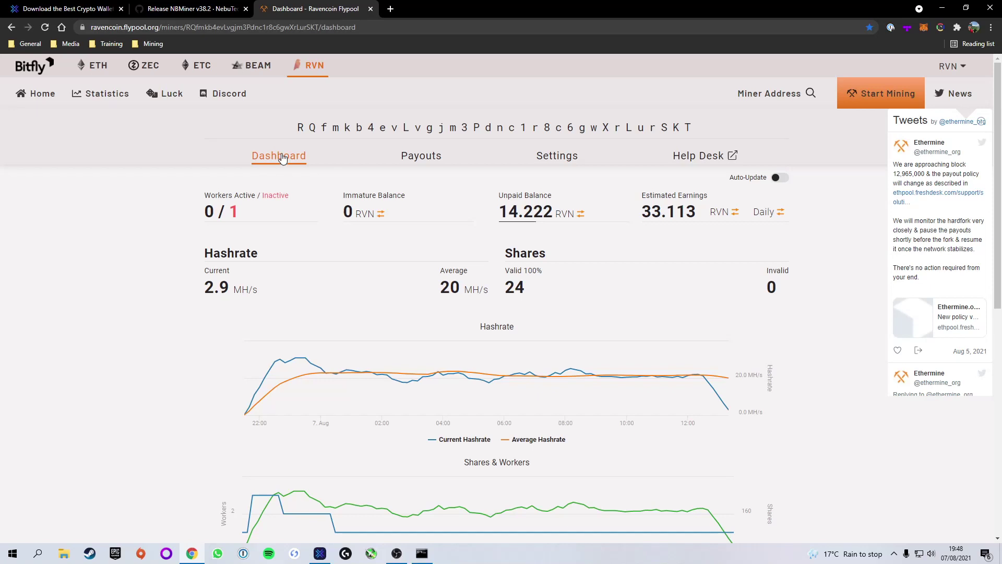
Review the miner's payout history and its payment threshold settings on Flypool, and return to the dashboard.
click(421, 156)
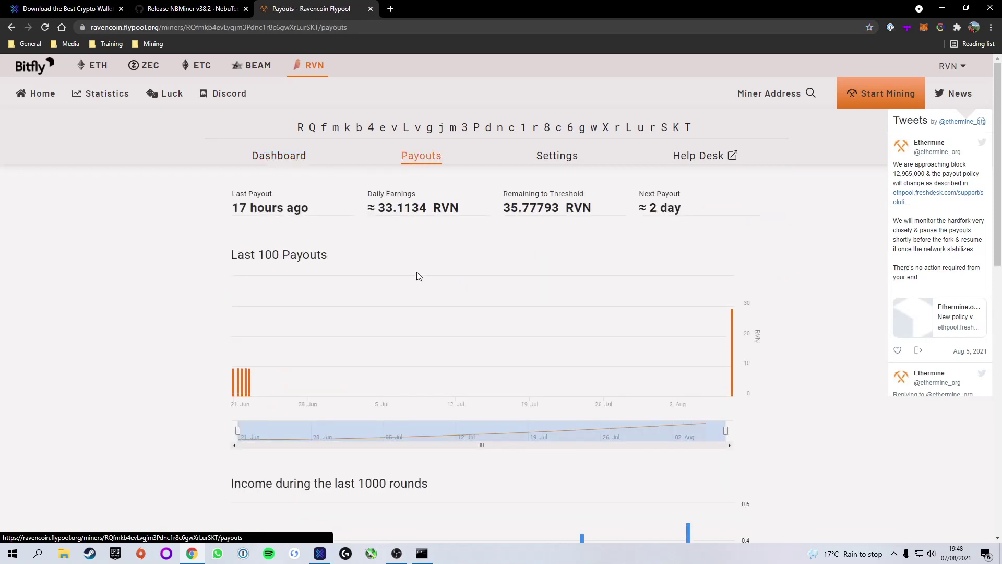
mouse_move(236, 377)
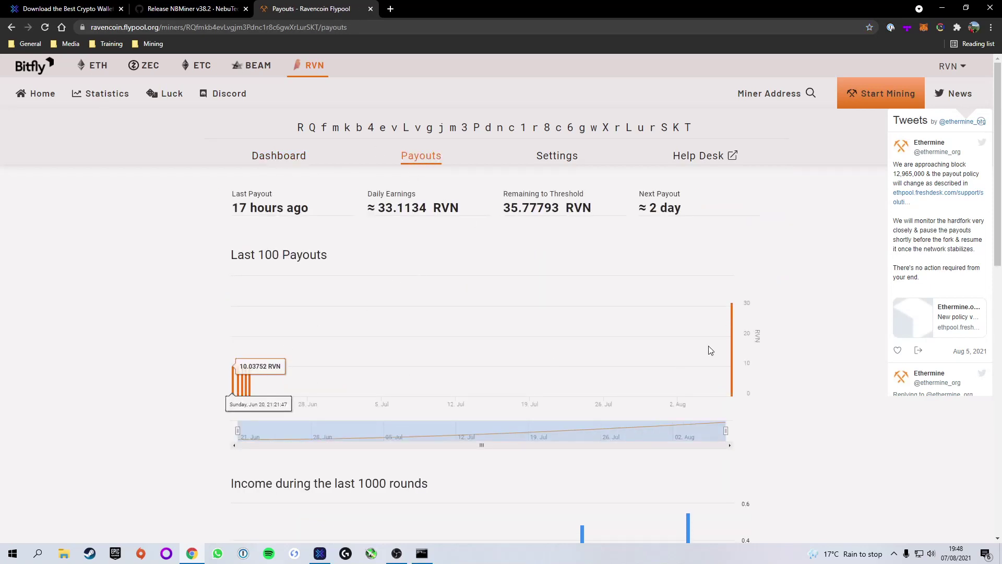
click(556, 157)
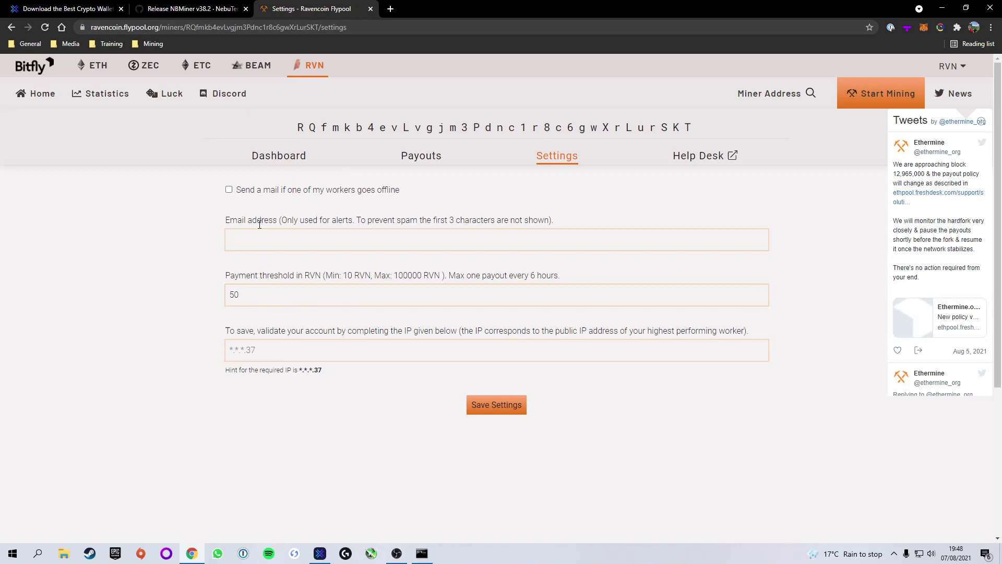
click(282, 157)
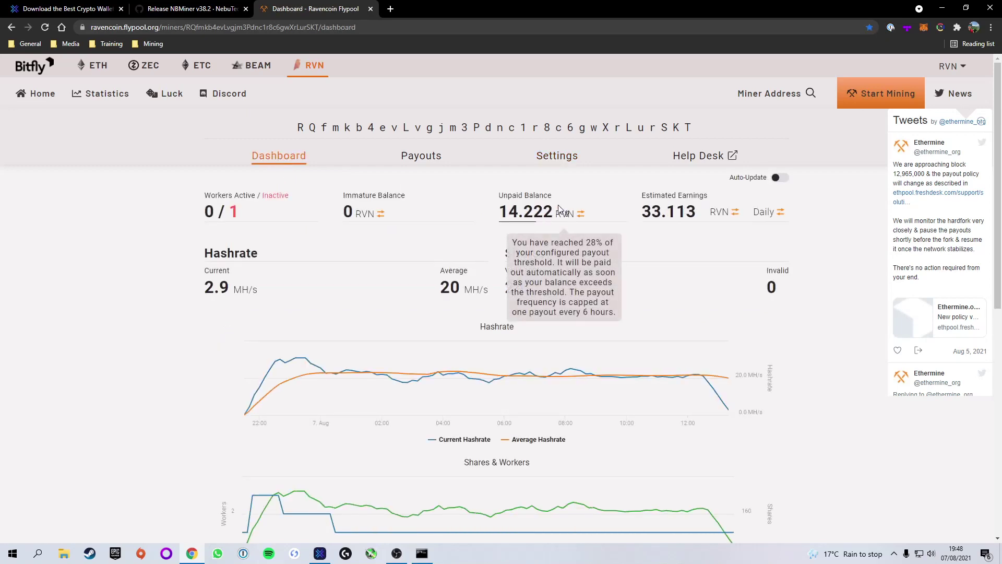
Check the Ravencoin balance in the Exodus wallet, and minimize both the wallet and Chrome to show the desktop.
click(326, 556)
click(864, 166)
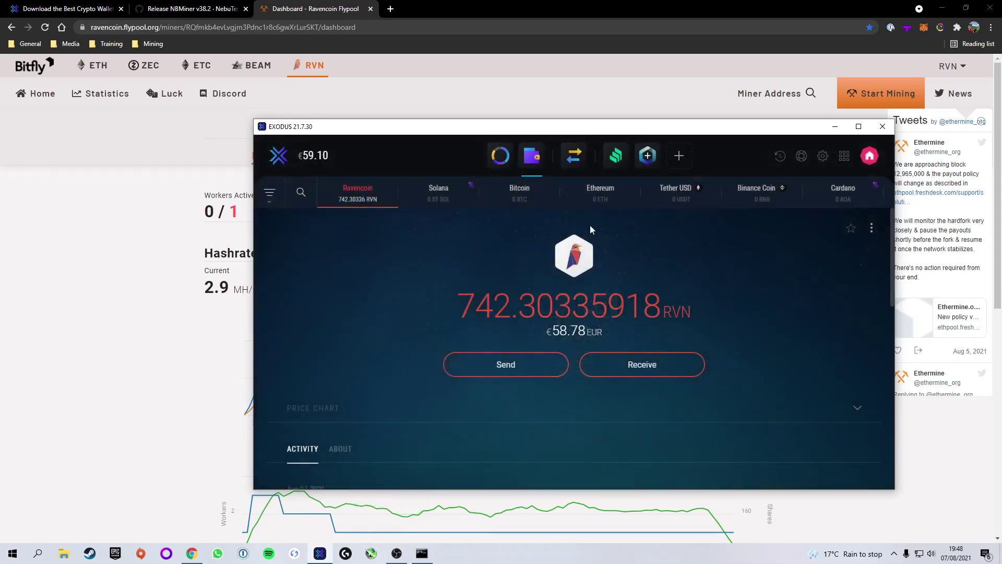
click(835, 126)
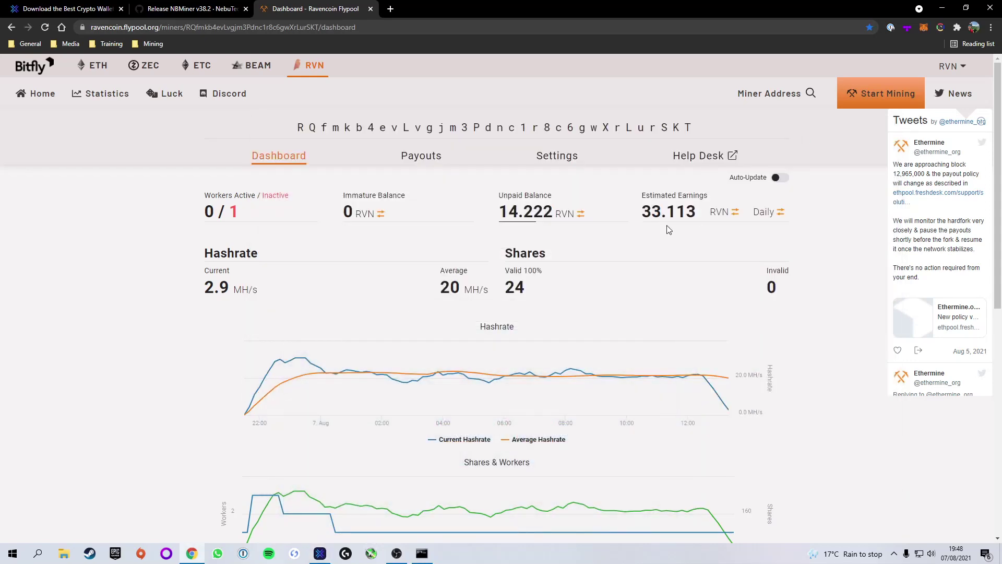
click(942, 7)
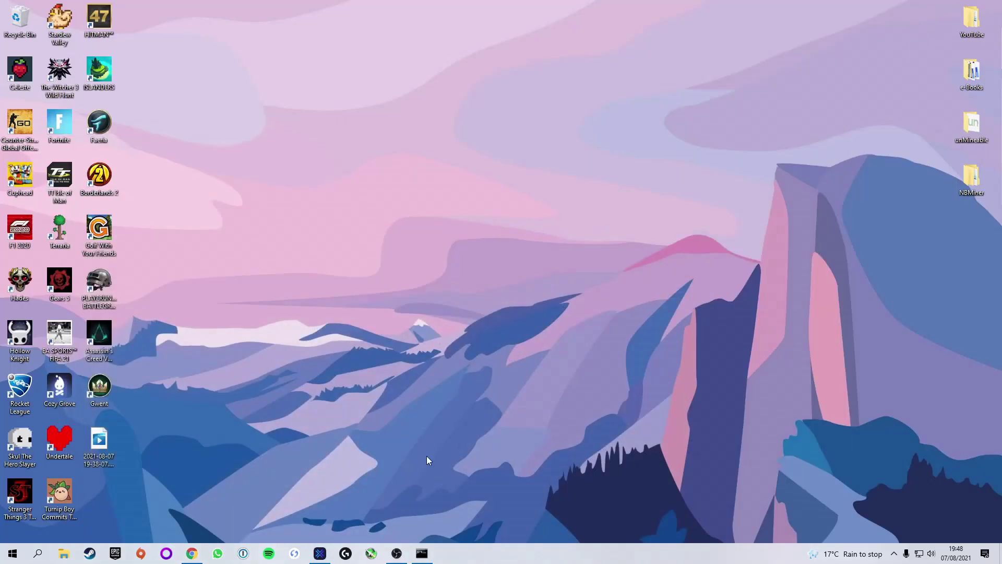